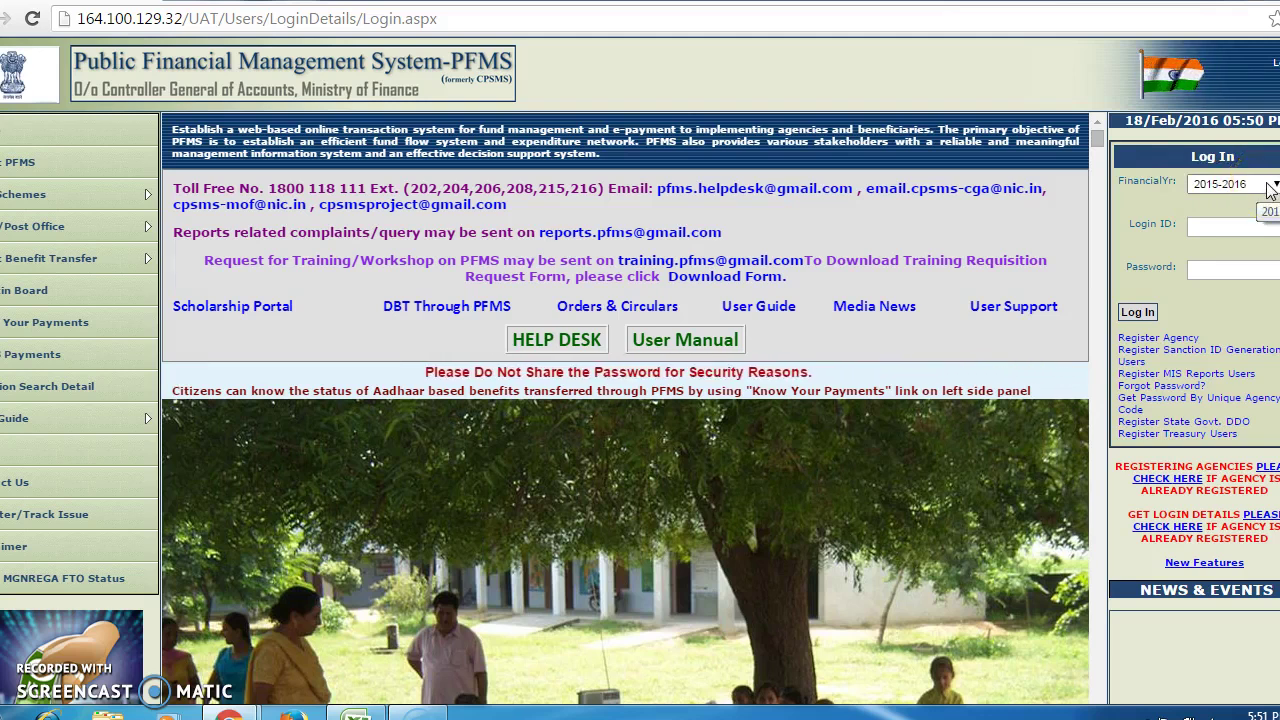
- Log in to PFMS with the agency login ID and account password
{"action": "left_click", "coordinate": [1227, 225]}
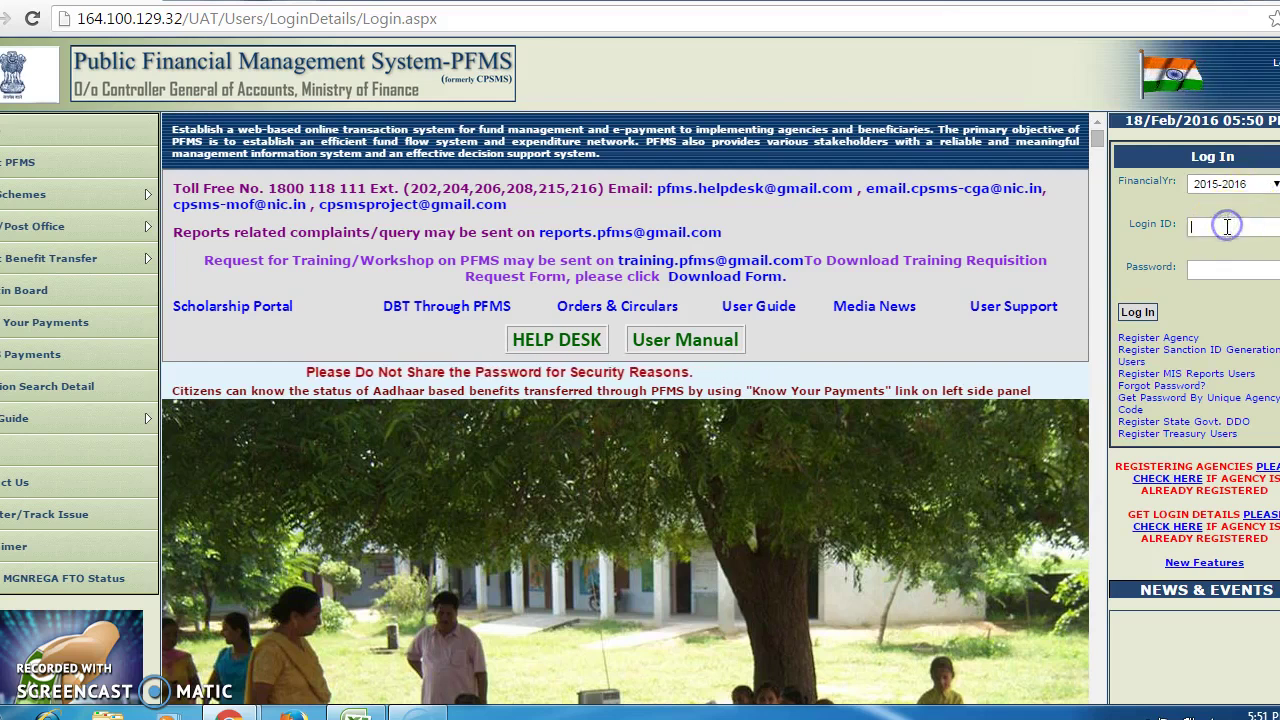
{"action": "type", "text": "a"}
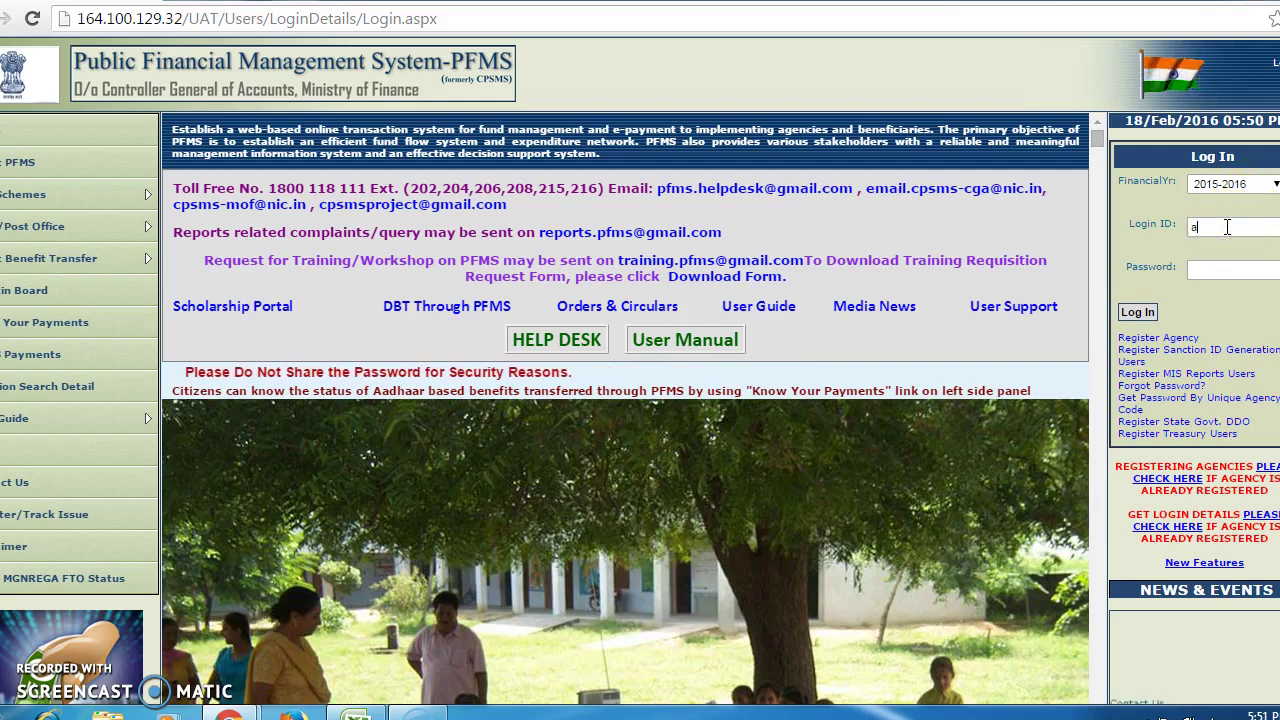
{"action": "type", "text": "pin00"}
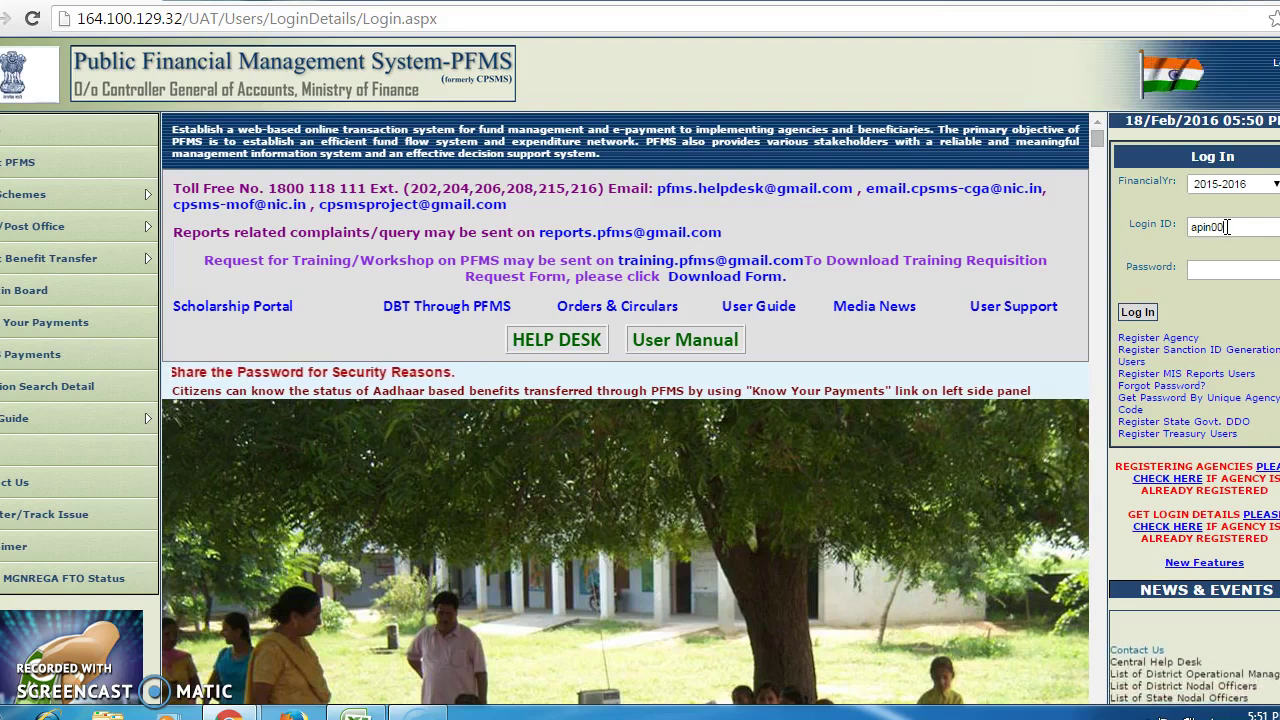
{"action": "type", "text": "03do"}
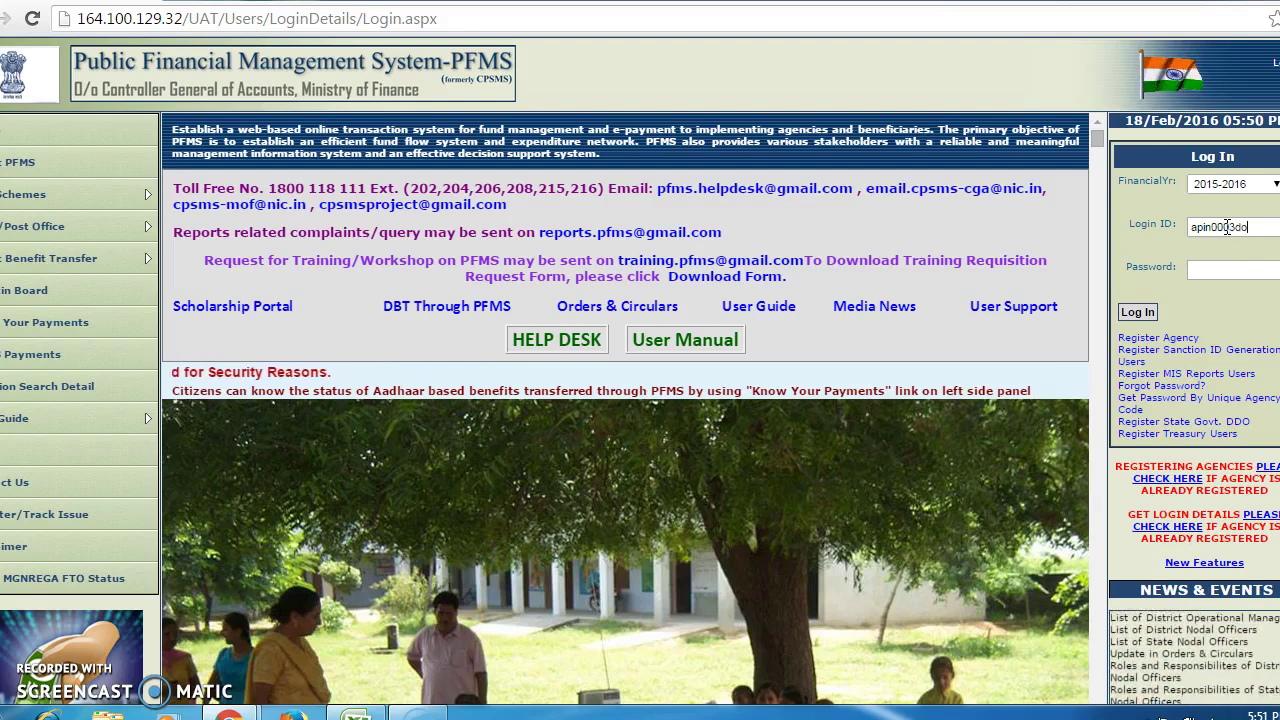
{"action": "left_click", "coordinate": [1217, 270]}
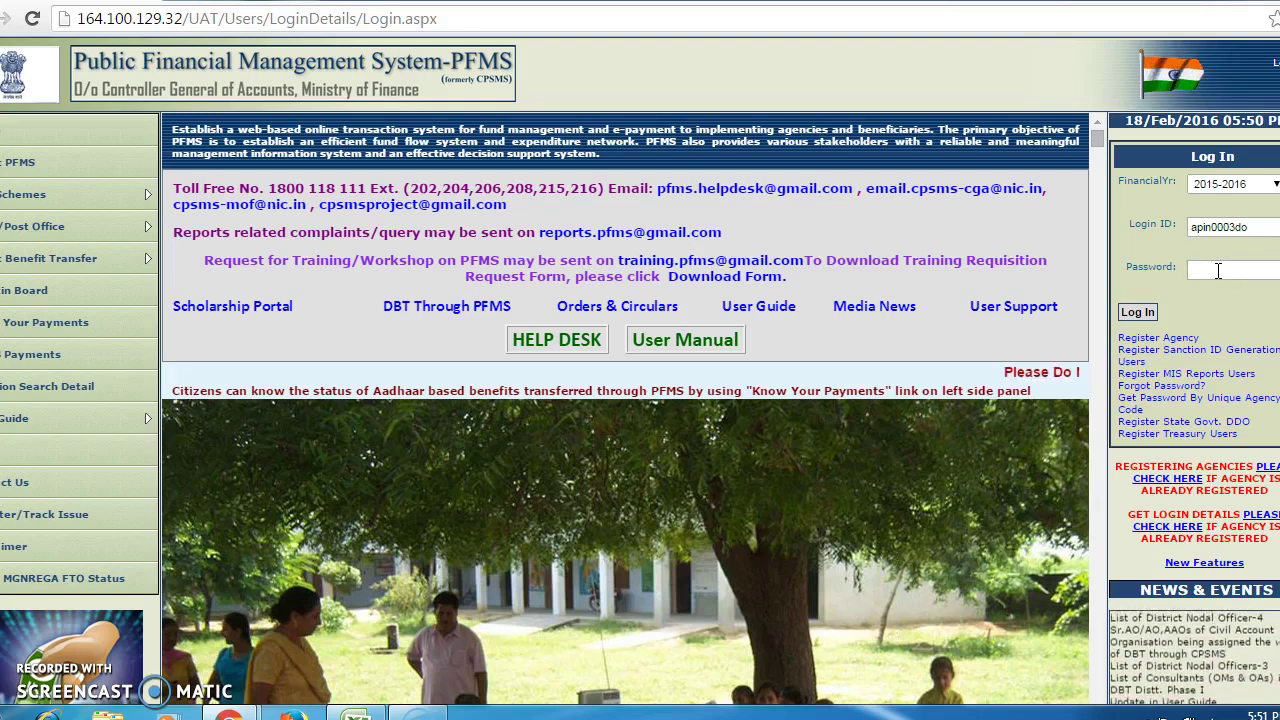
{"action": "type", "text": "****"}
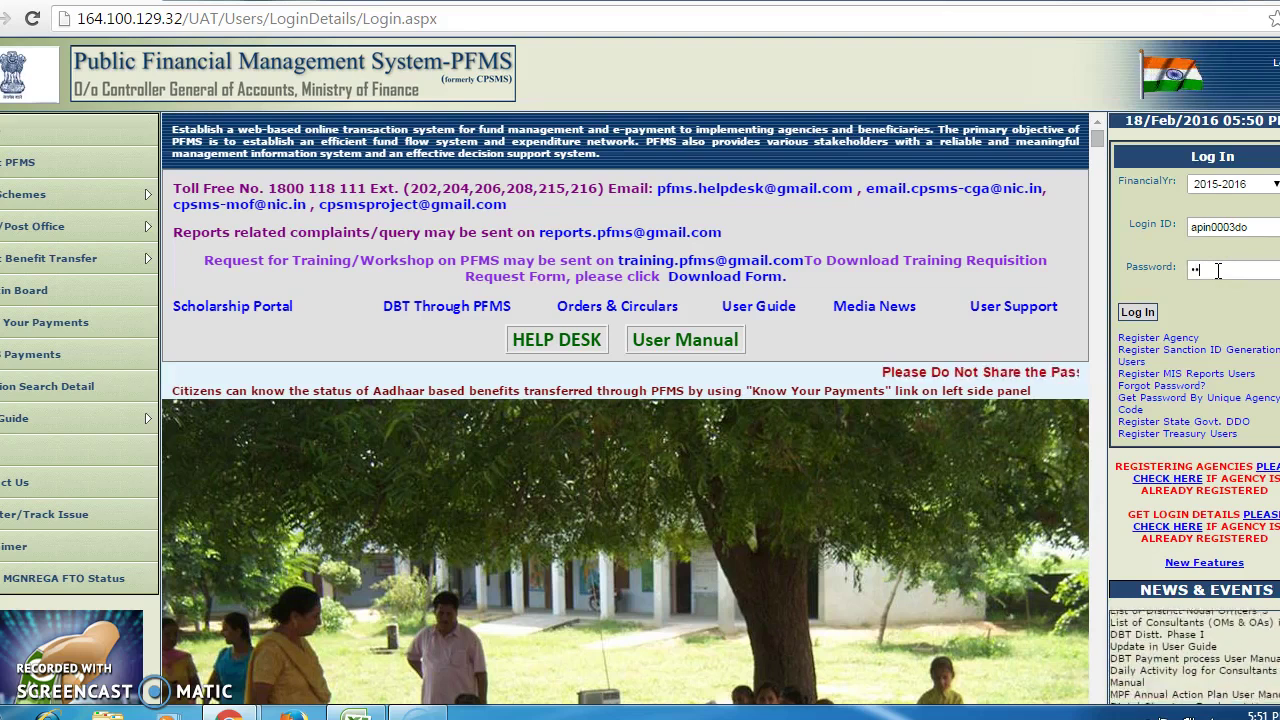
{"action": "type", "text": "****"}
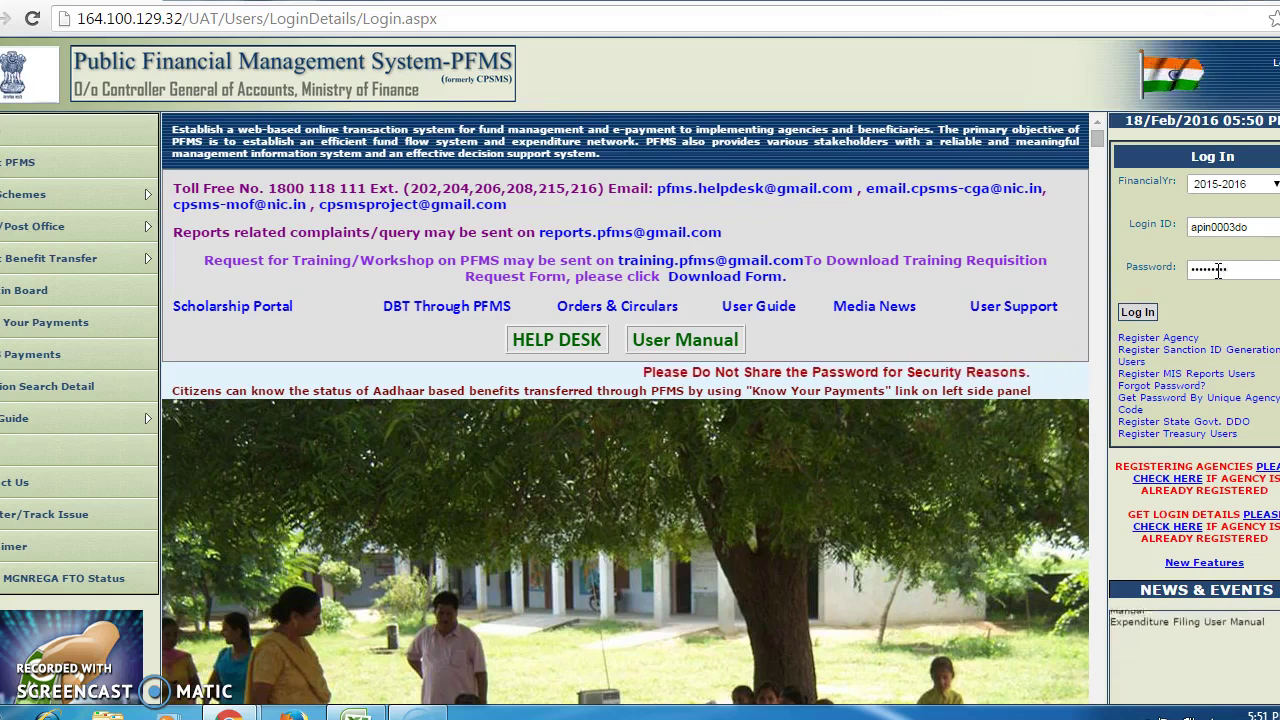
{"action": "left_click", "coordinate": [1138, 313]}
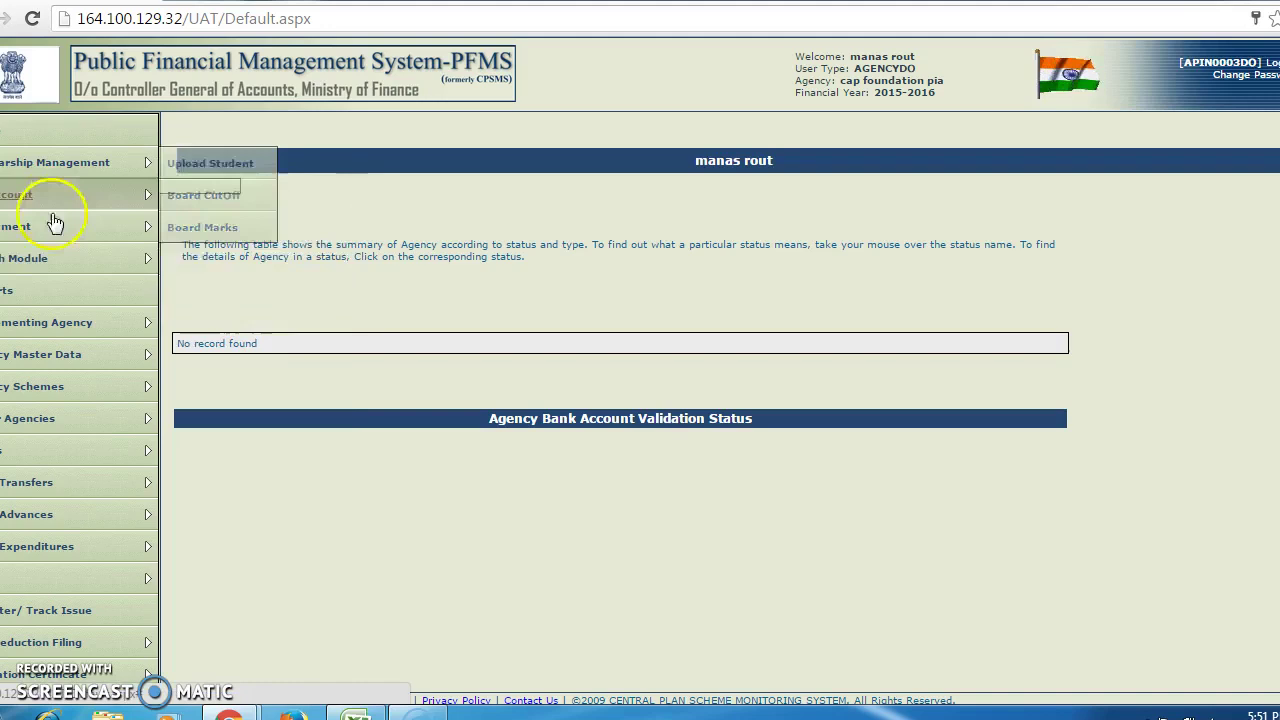
- Open Create New Vendor/ Beneficiary under Agency Master Data > Agency Vendors/ Beneficiaries
{"action": "mouse_move", "coordinate": [38, 270]}
{"action": "mouse_move", "coordinate": [27, 357]}
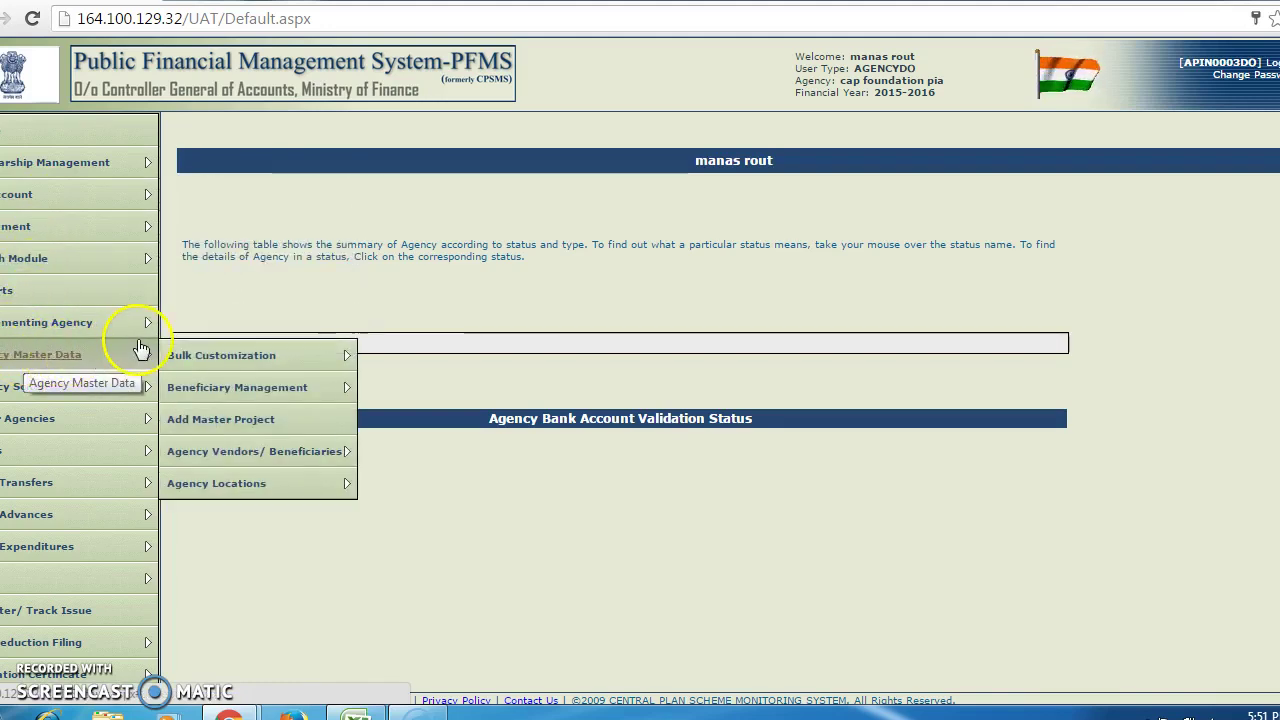
{"action": "mouse_move", "coordinate": [190, 364]}
{"action": "mouse_move", "coordinate": [218, 458]}
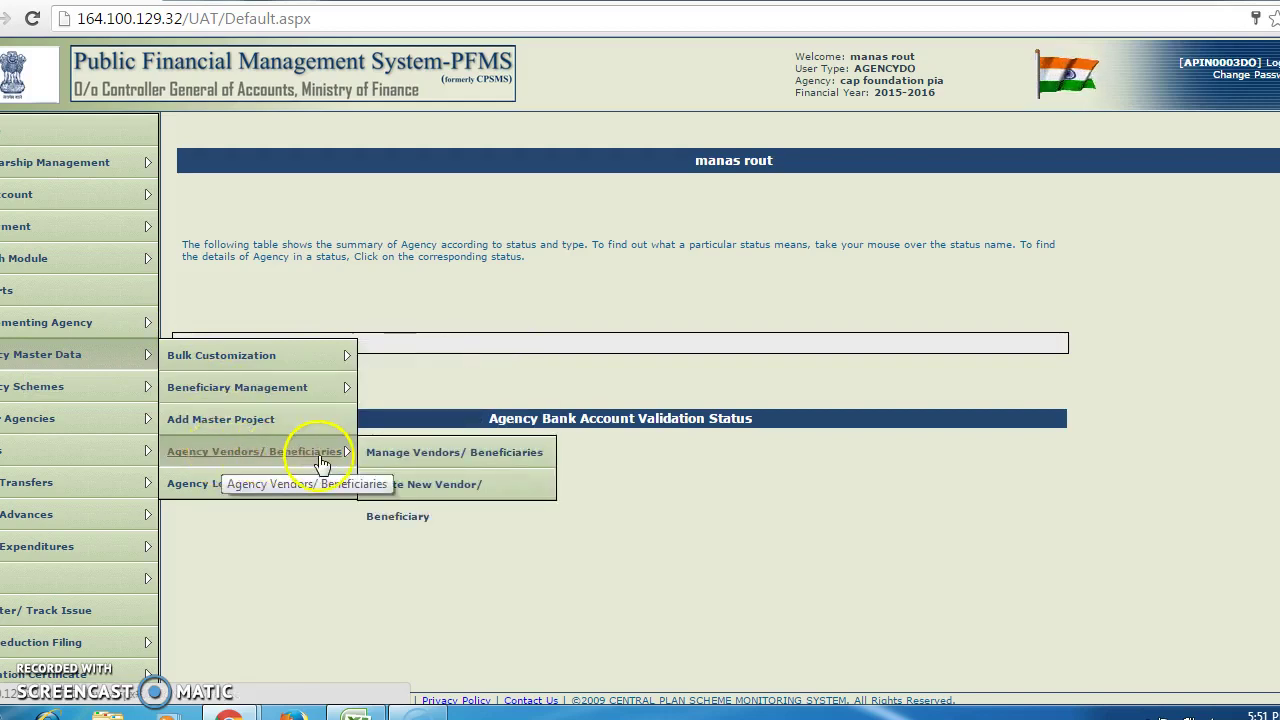
{"action": "left_click", "coordinate": [427, 488]}
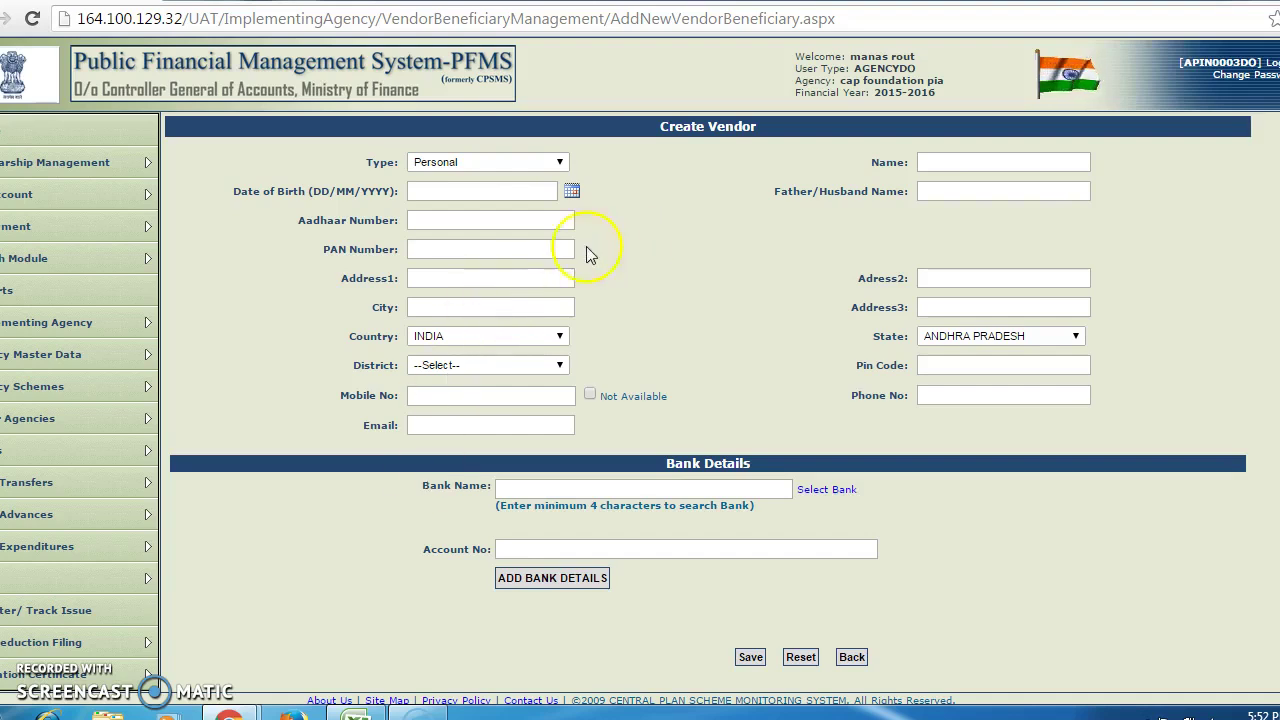
- Set the vendor Type to Commercial and fill in the first address line and city
{"action": "left_click", "coordinate": [558, 165]}
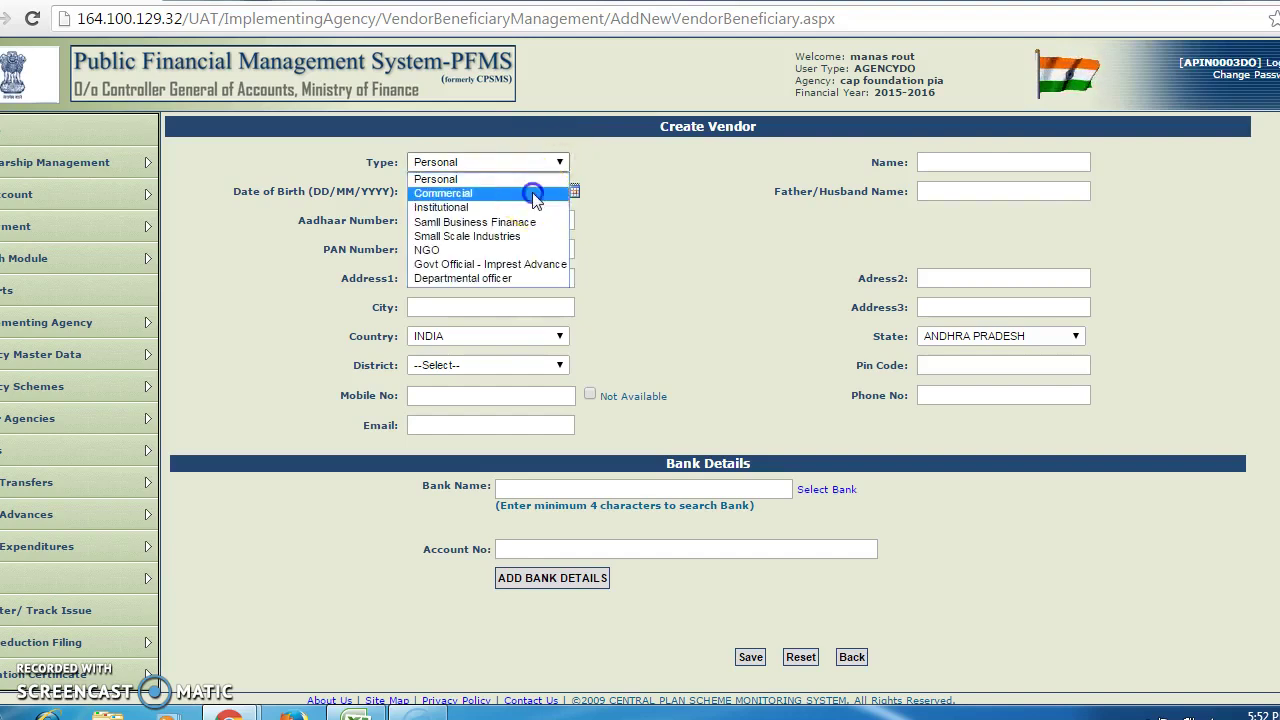
{"action": "left_click", "coordinate": [533, 193]}
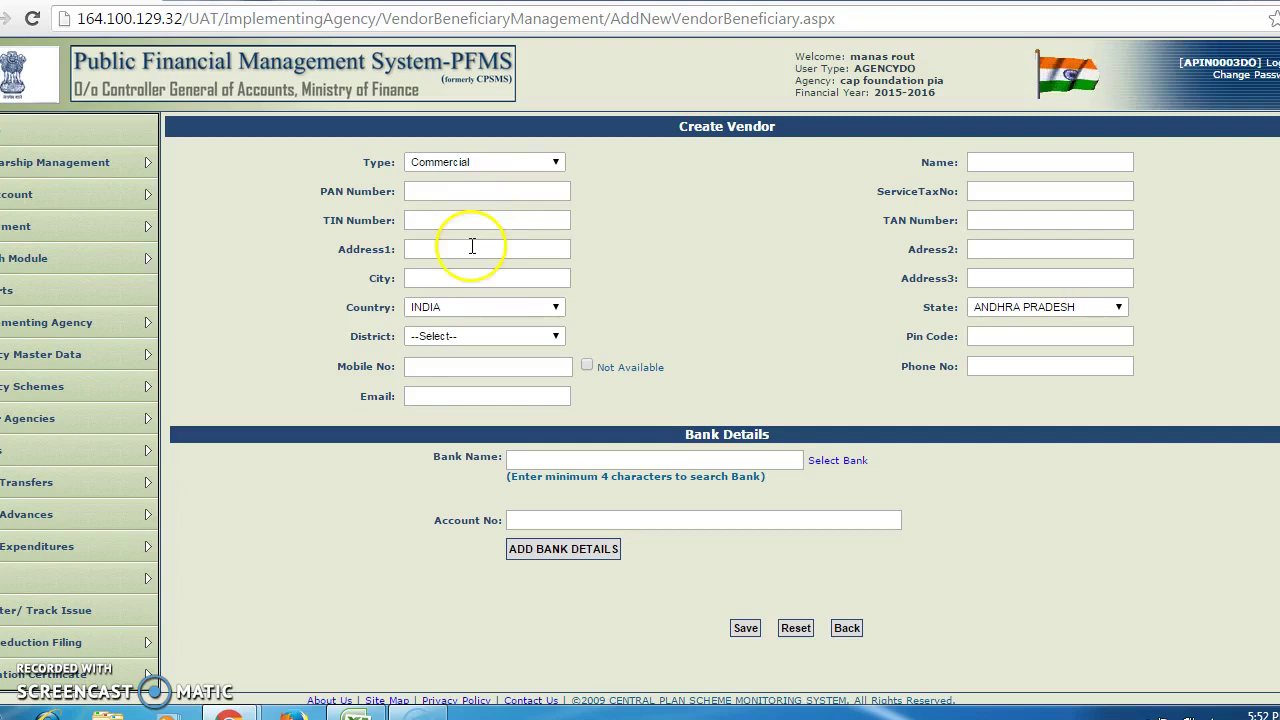
{"action": "left_click", "coordinate": [451, 248]}
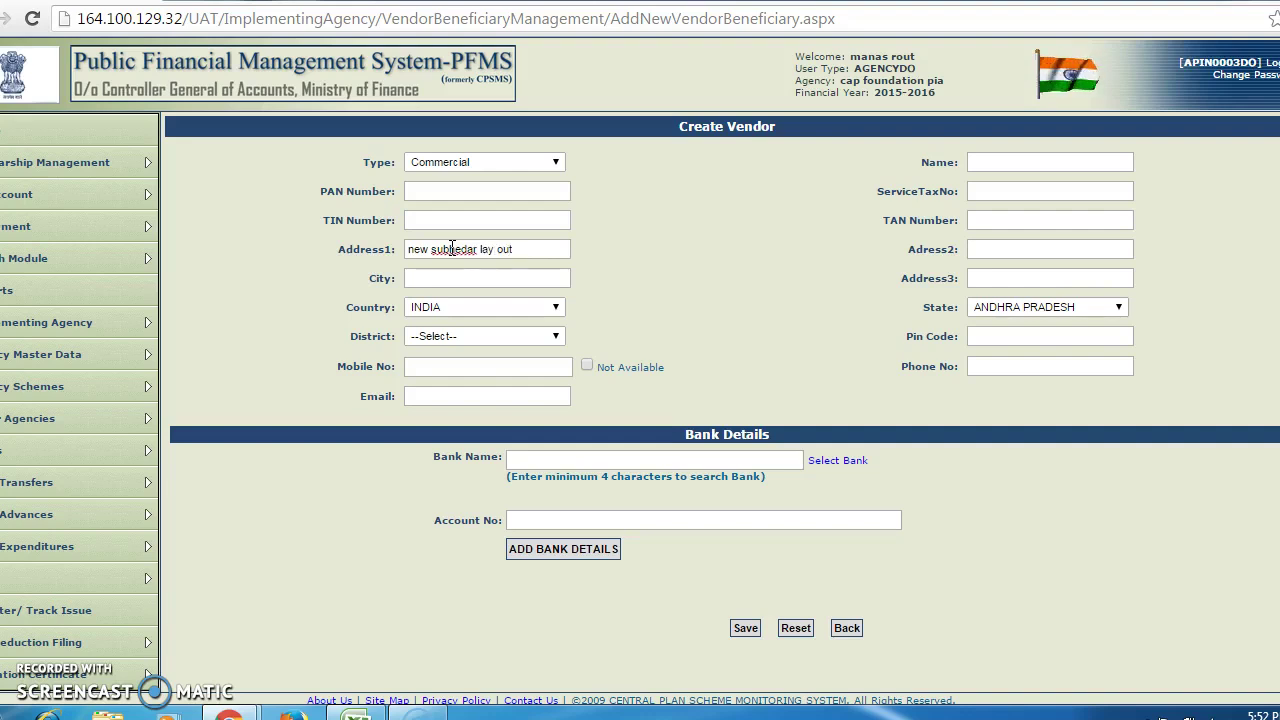
{"action": "left_click", "coordinate": [461, 276]}
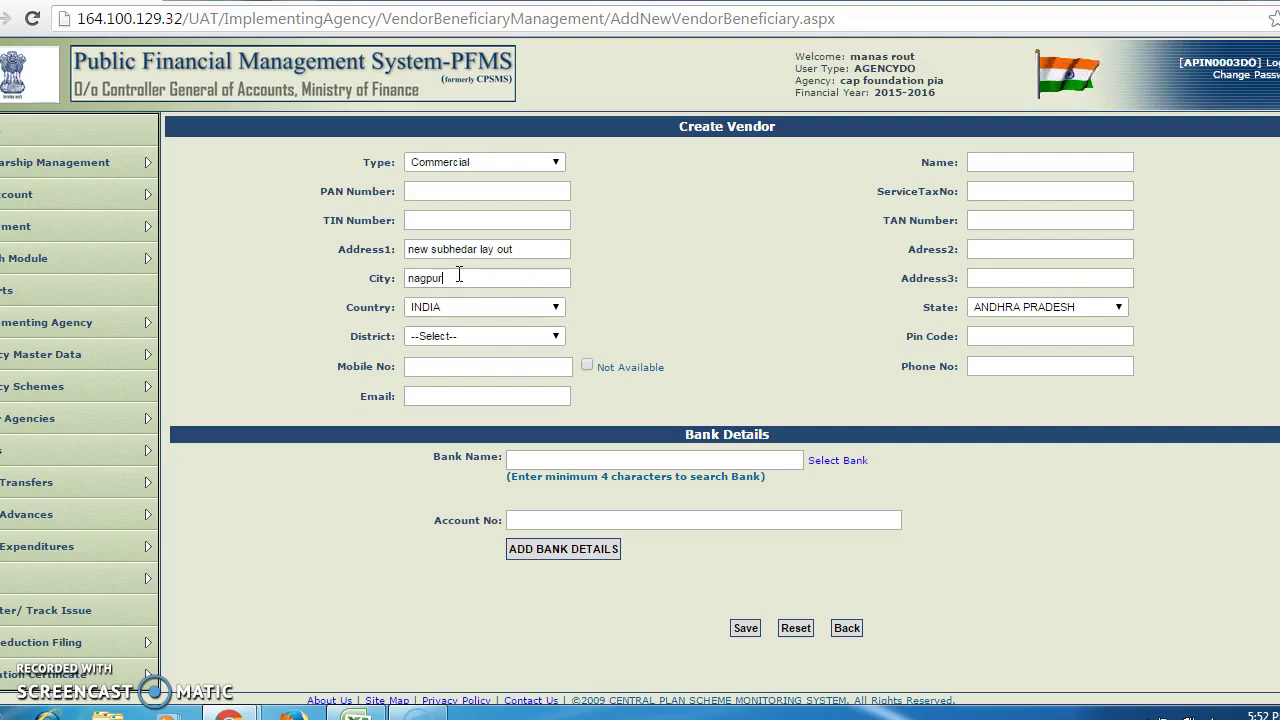
- Set the vendor's State to MAHARASHTRA
{"action": "left_click", "coordinate": [486, 338]}
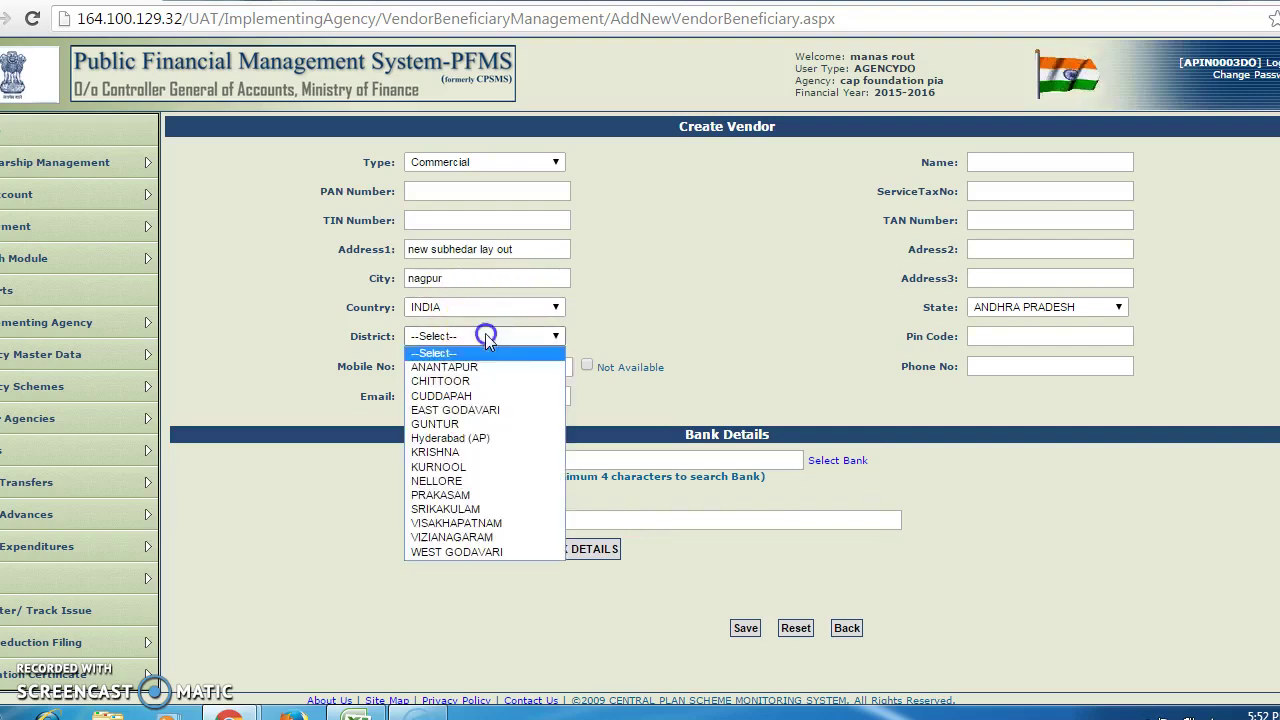
{"action": "key", "text": "n"}
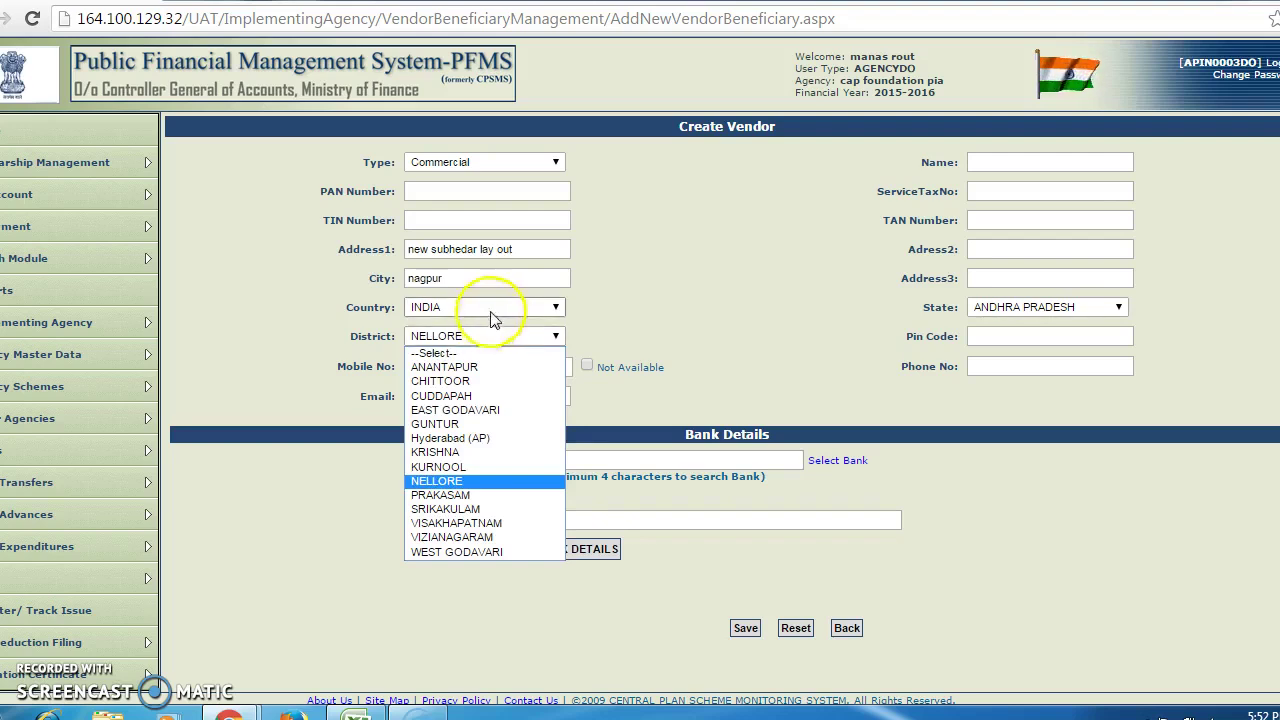
{"action": "left_click", "coordinate": [586, 298]}
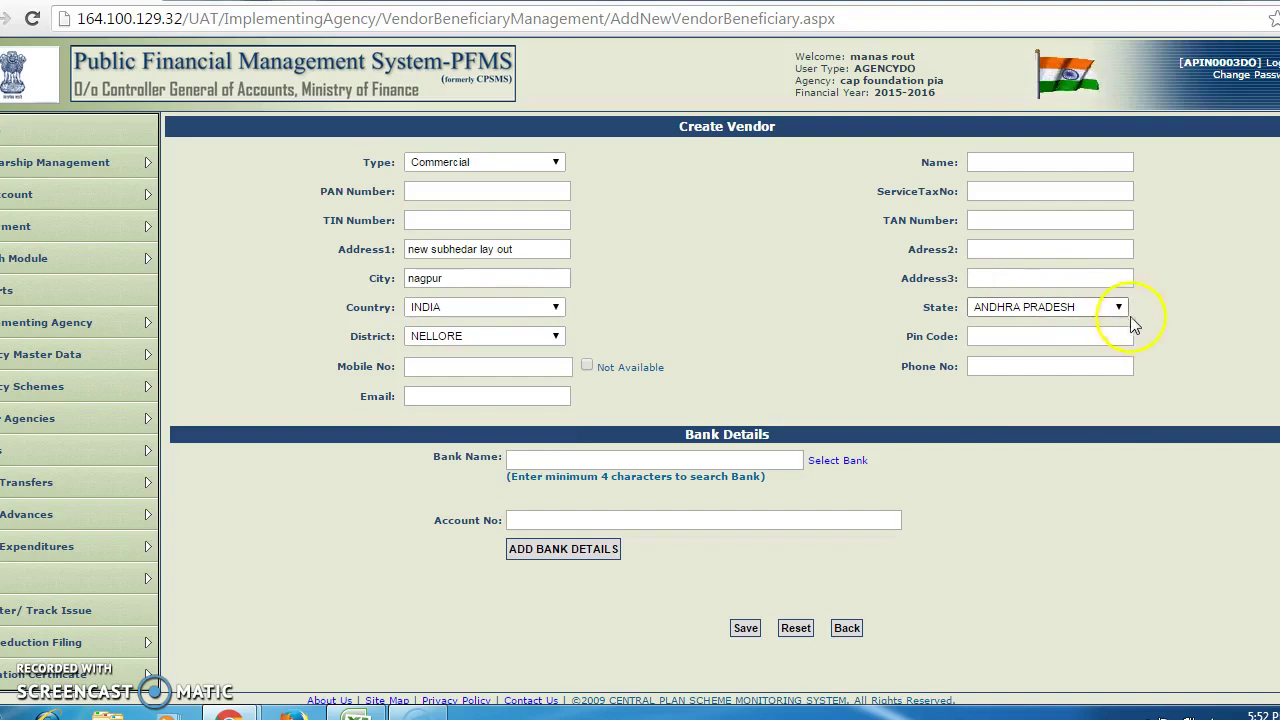
{"action": "left_click", "coordinate": [1119, 309]}
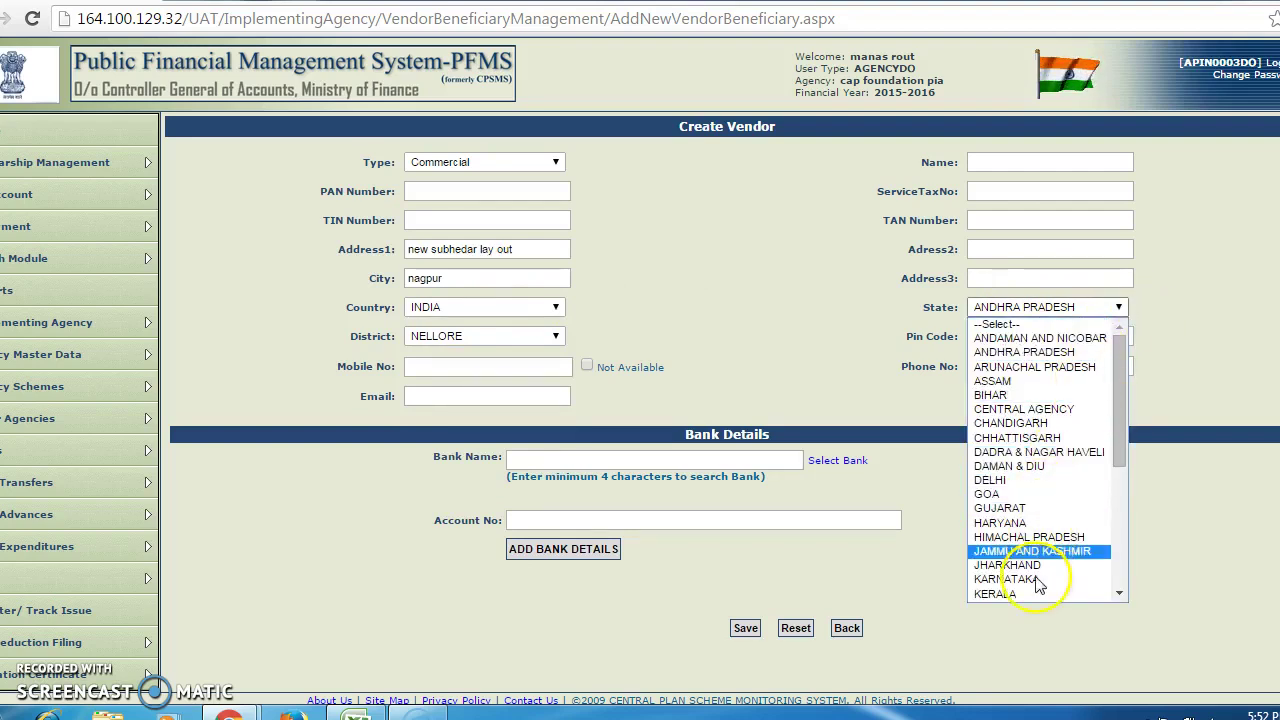
{"action": "key", "text": "m"}
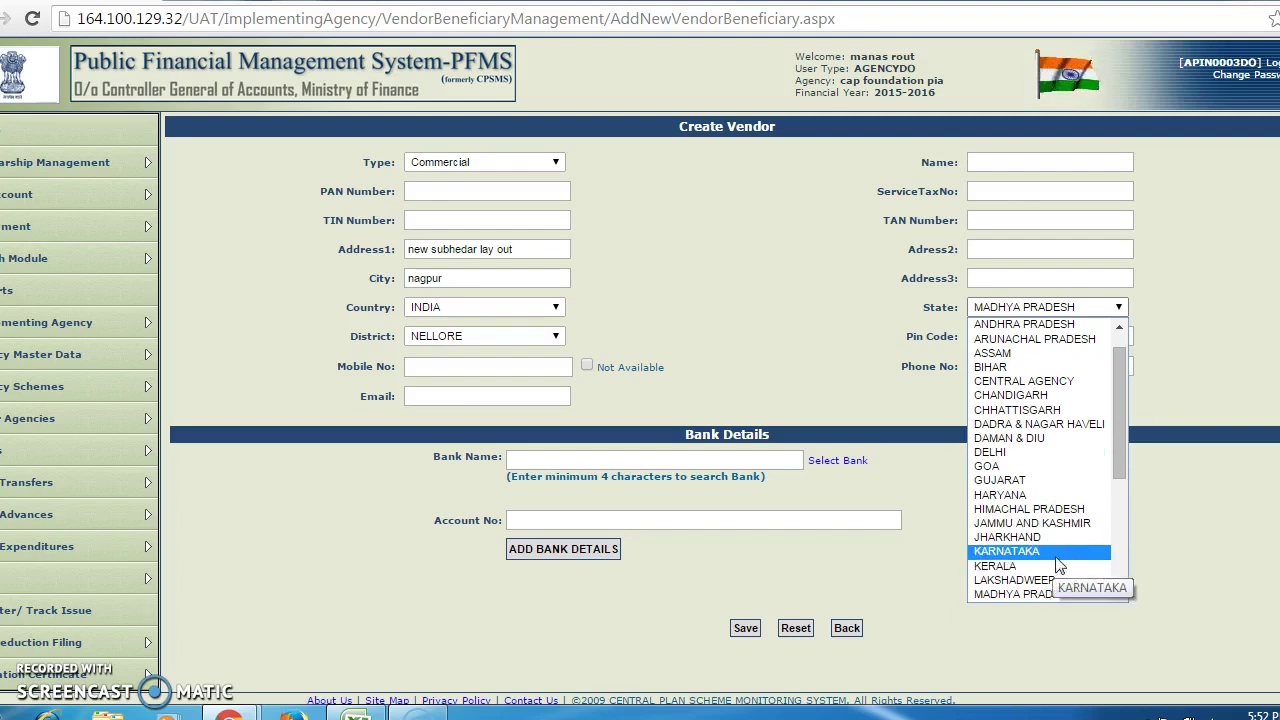
{"action": "left_click_drag", "start_coordinate": [1060, 580], "coordinate": [1127, 597]}
{"action": "left_click", "coordinate": [1122, 595]}
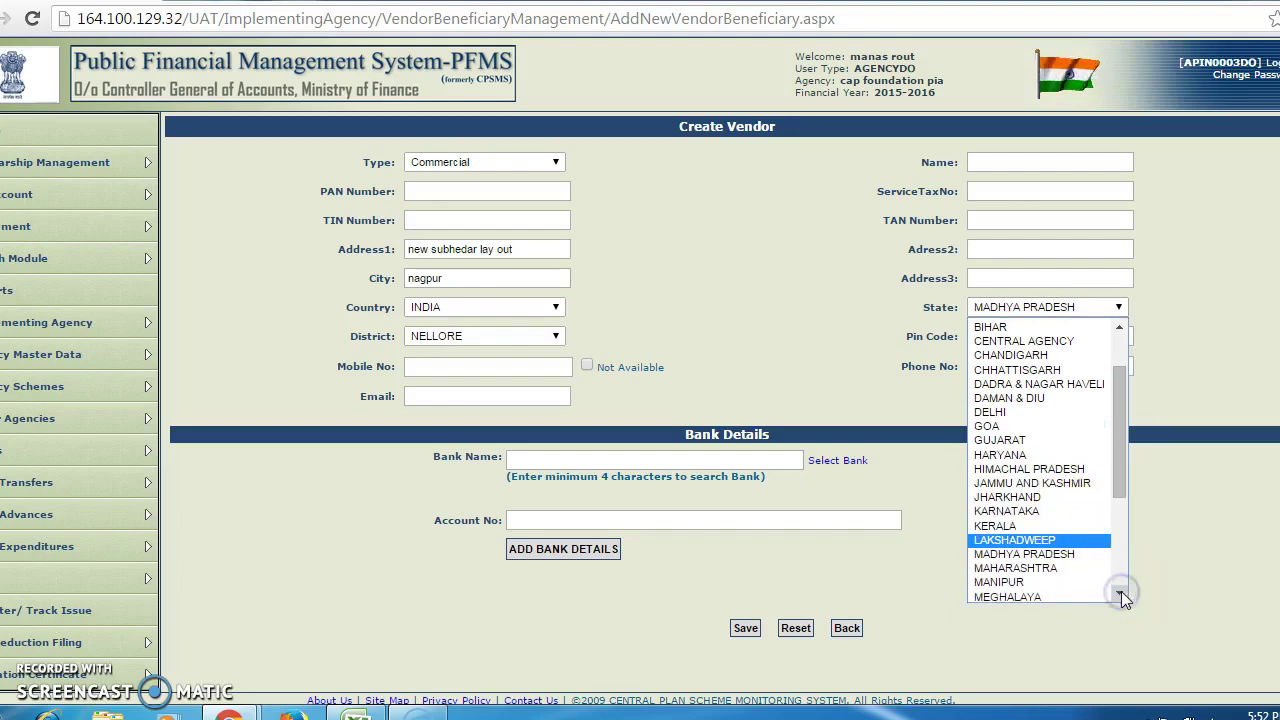
{"action": "left_click", "coordinate": [1056, 570]}
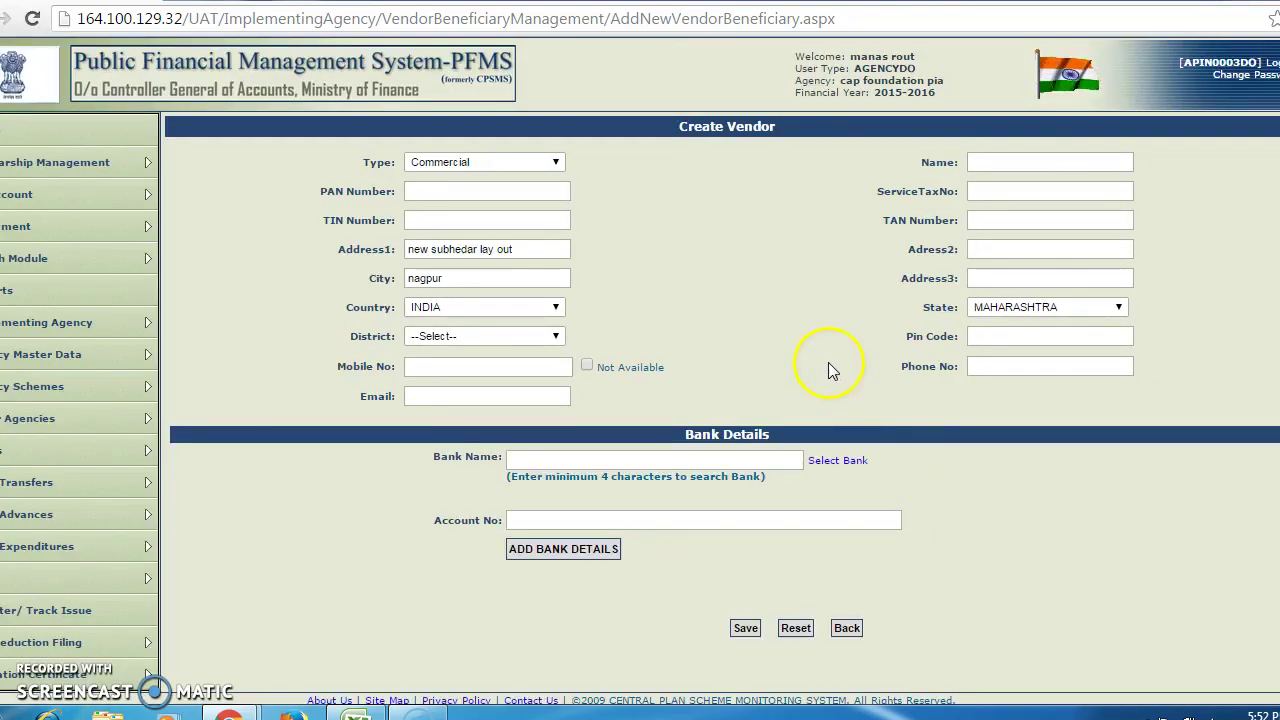
- Choose NAGPUR as the vendor's district
{"action": "left_click", "coordinate": [556, 337]}
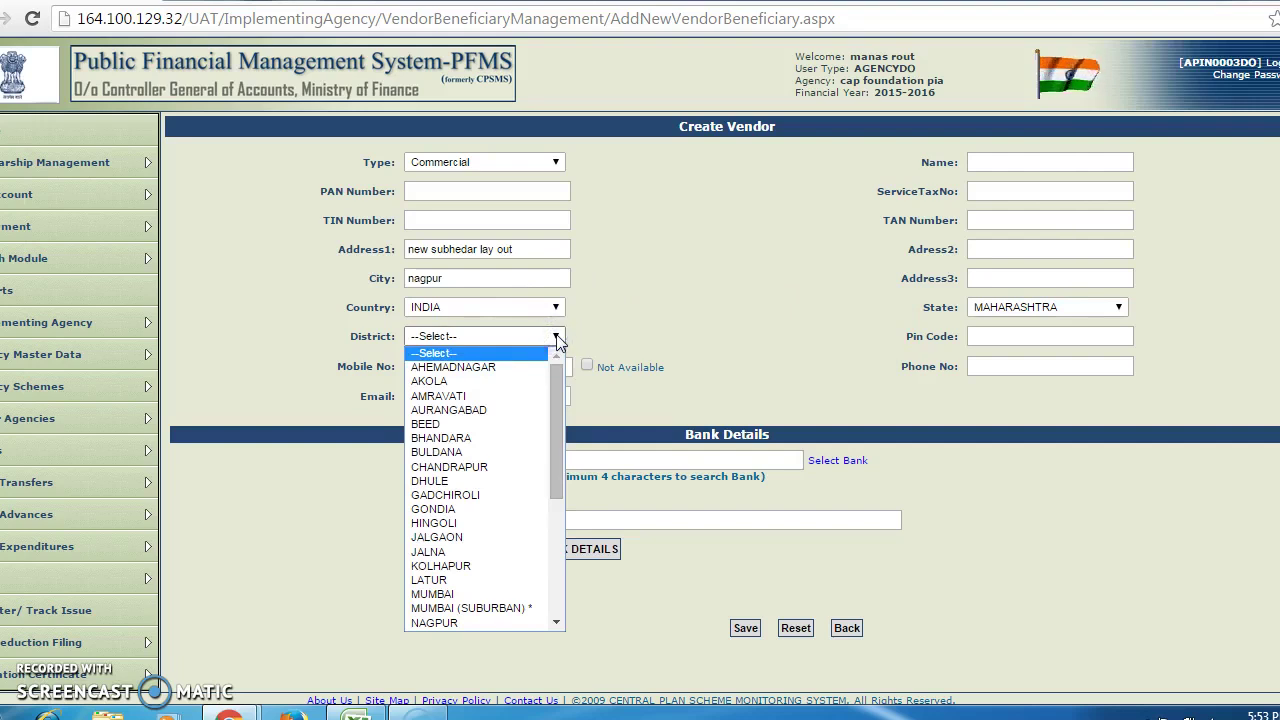
{"action": "key", "text": "n"}
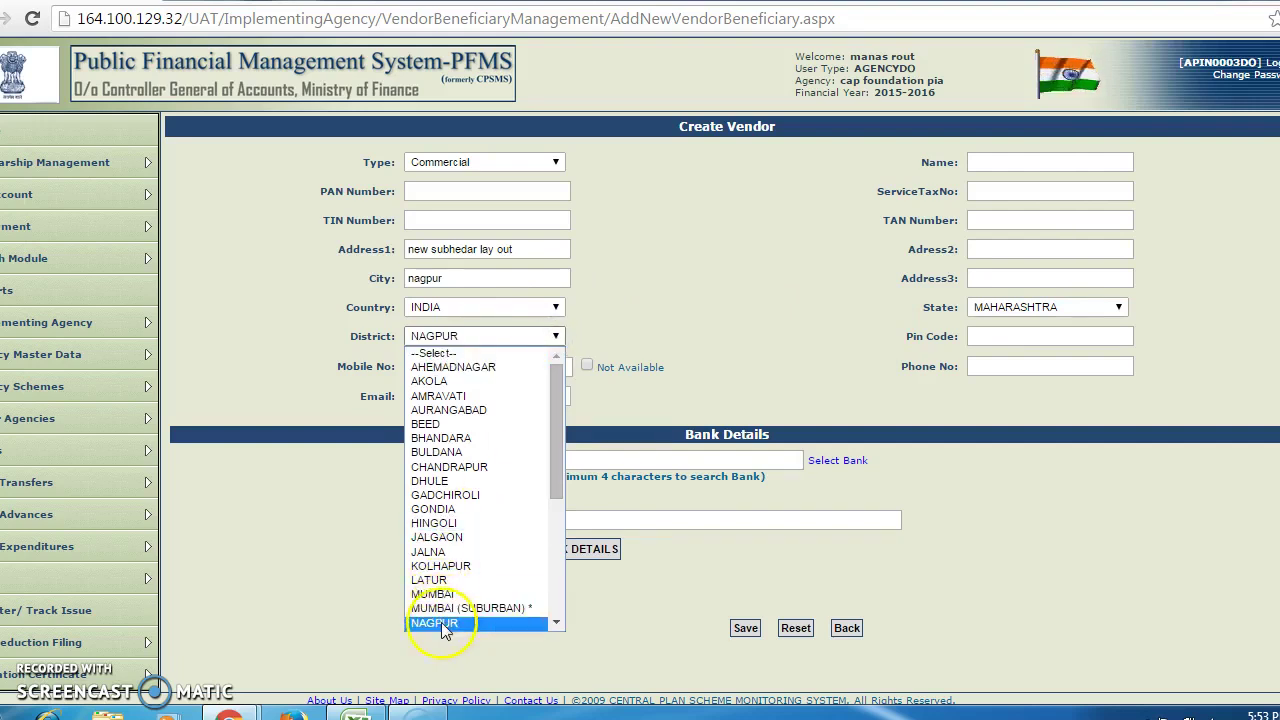
{"action": "left_click", "coordinate": [444, 626]}
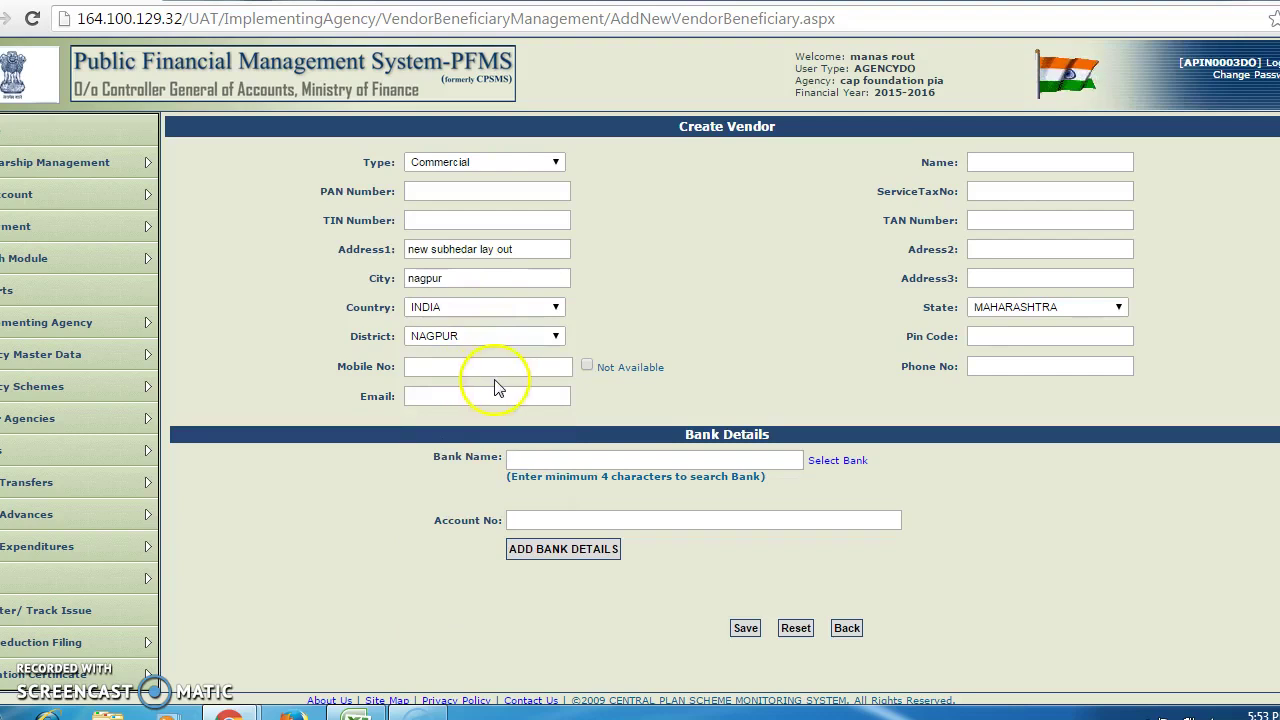
- Enter the vendor's pin code and set the Name to 'XYZ Ltd.'
{"action": "left_click", "coordinate": [996, 332]}
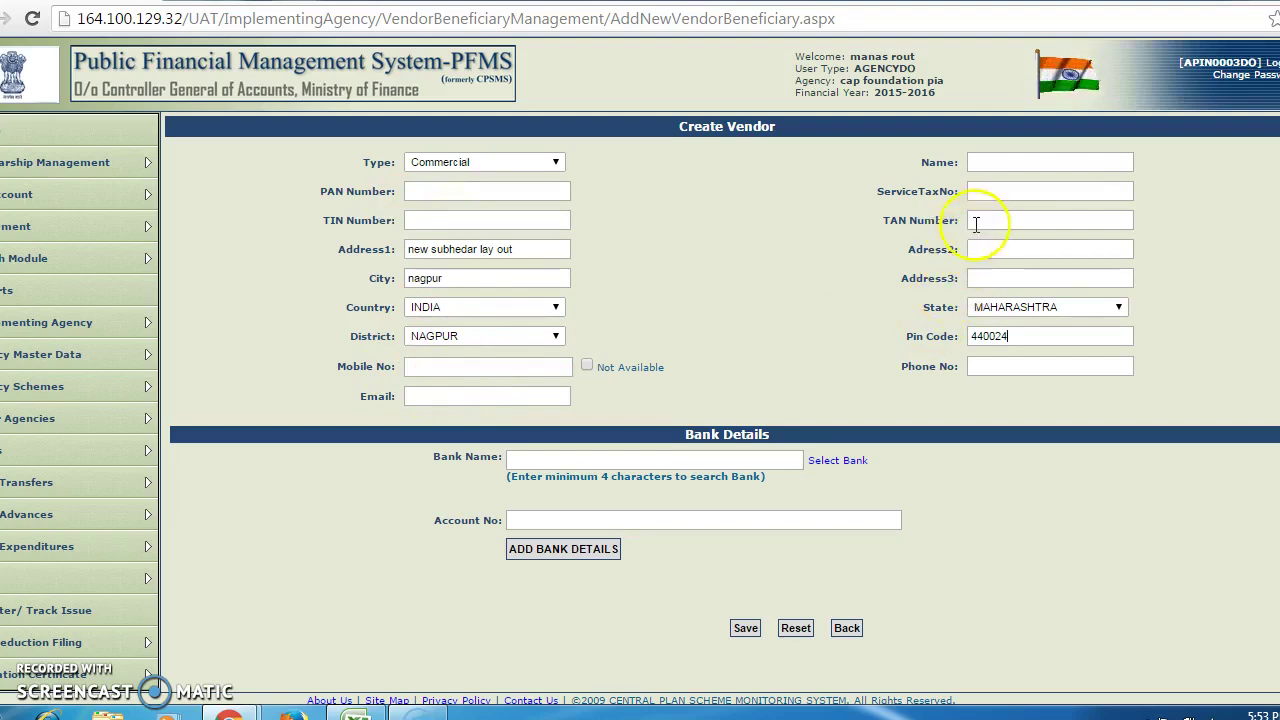
{"action": "left_click", "coordinate": [1009, 165]}
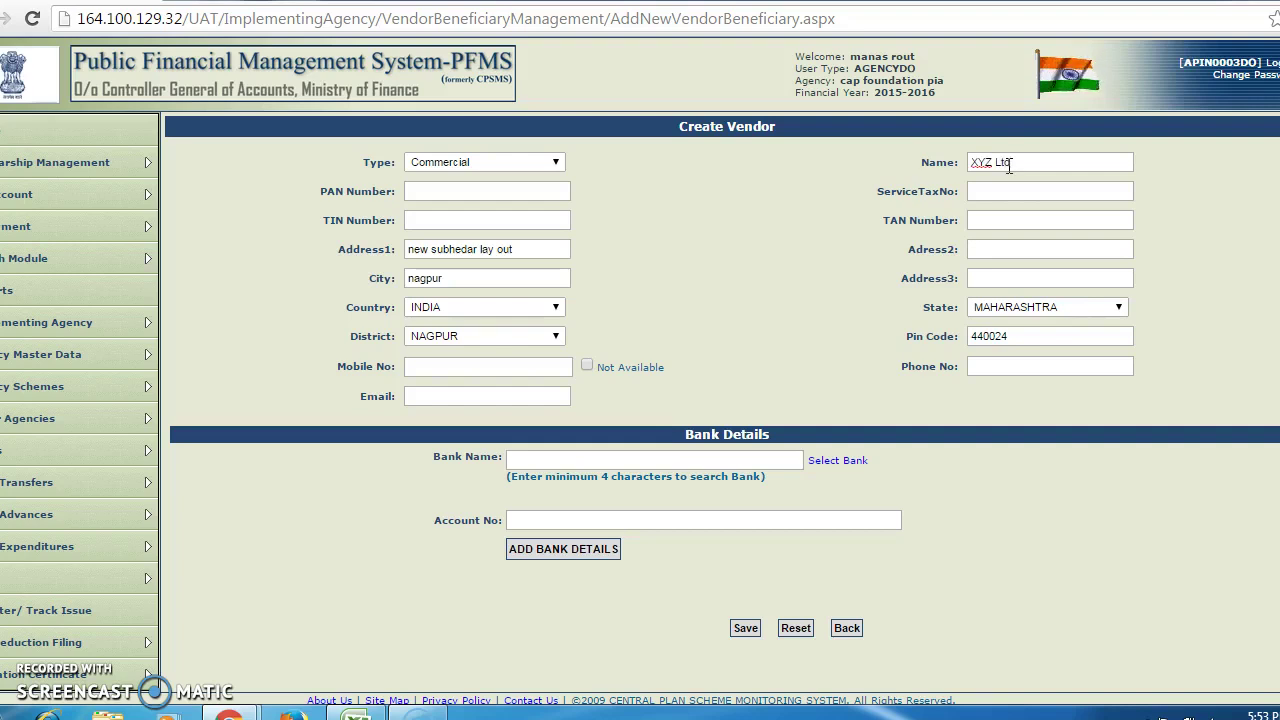
{"action": "type", "text": "."}
{"action": "left_click", "coordinate": [1077, 177]}
- Search 'state' in Bank Name, select STATE BANK OF INDIA (Y), and enter the account number
{"action": "left_click", "coordinate": [552, 460]}
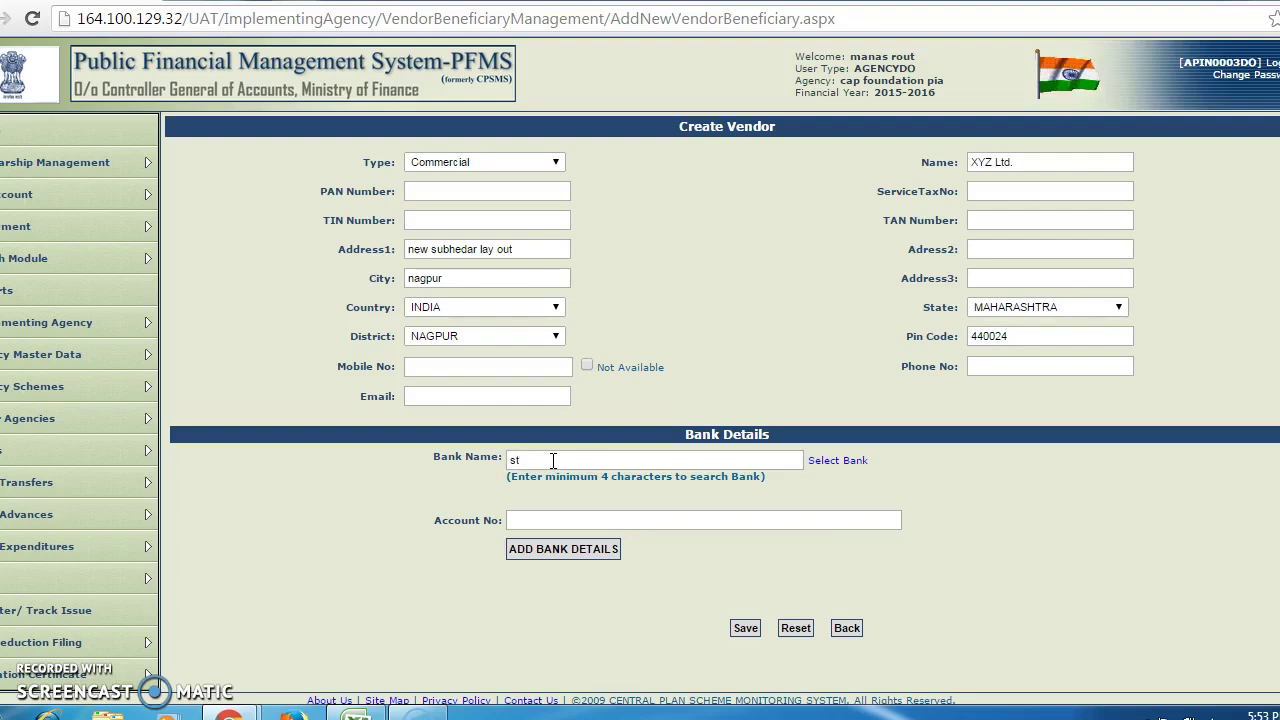
{"action": "type", "text": "e"}
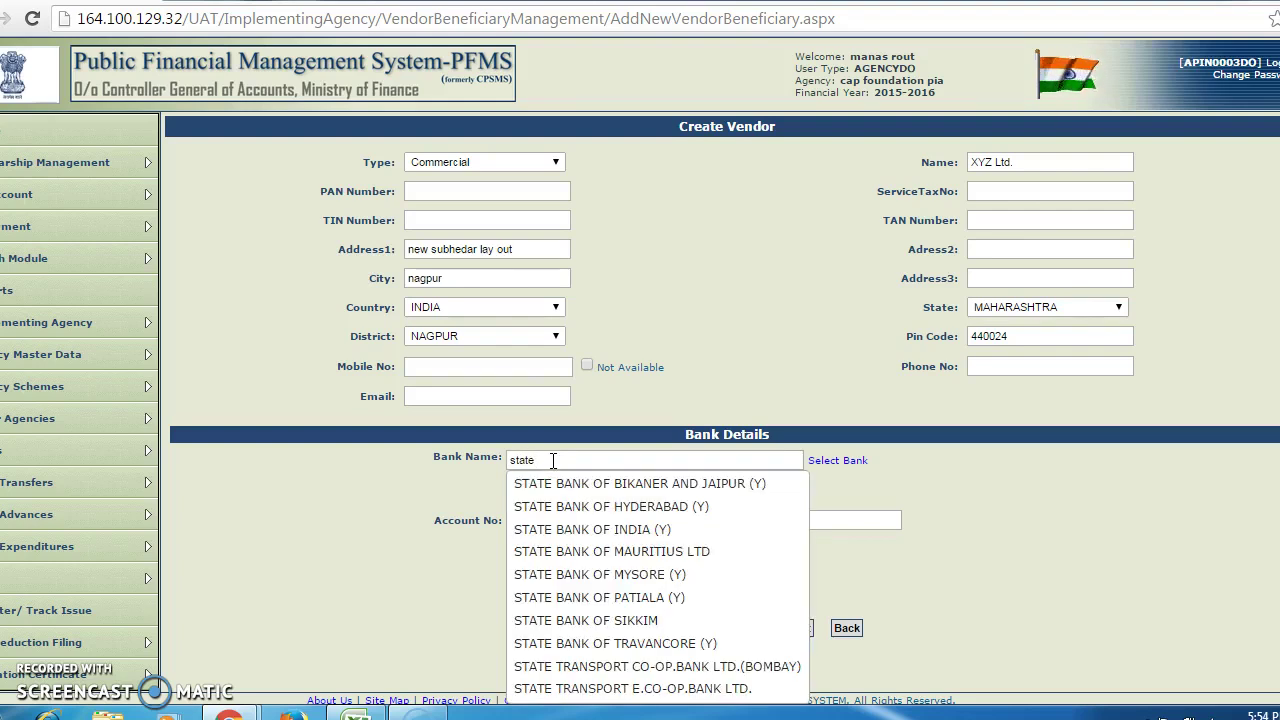
{"action": "left_click", "coordinate": [558, 527]}
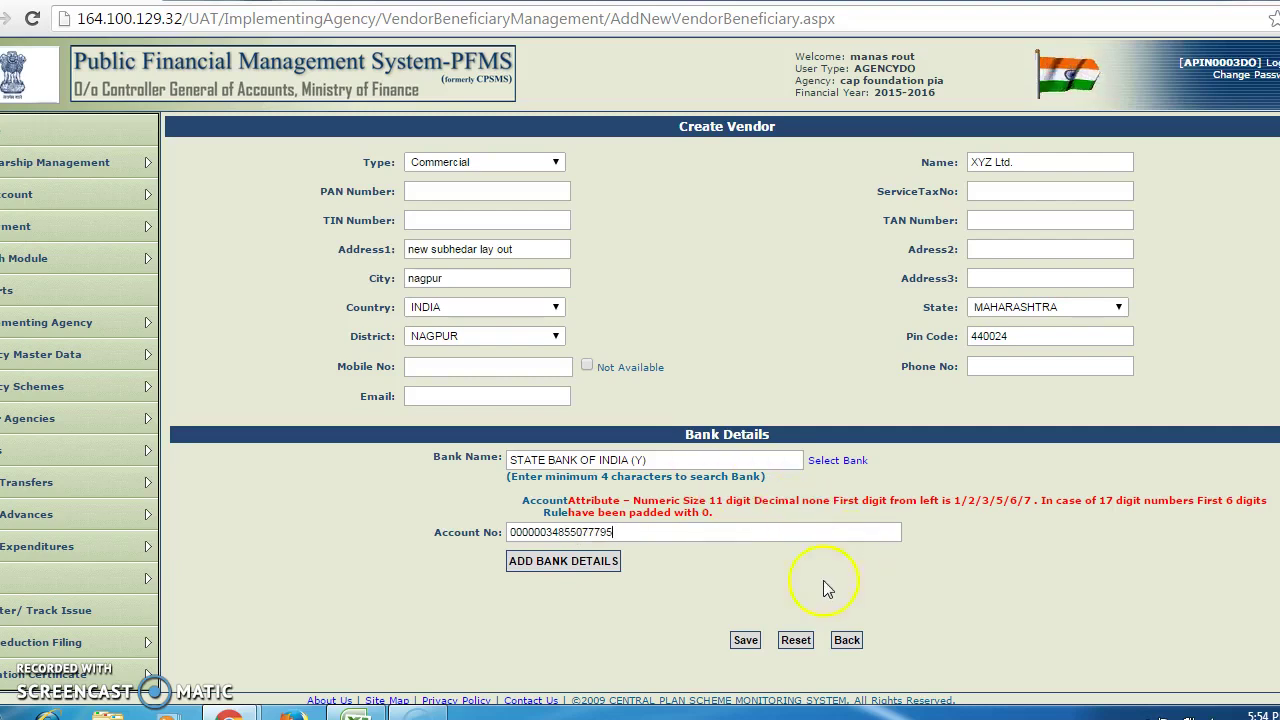
- Try saving, then fill in the vendor's mobile number flagged as Required
{"action": "left_click", "coordinate": [744, 640]}
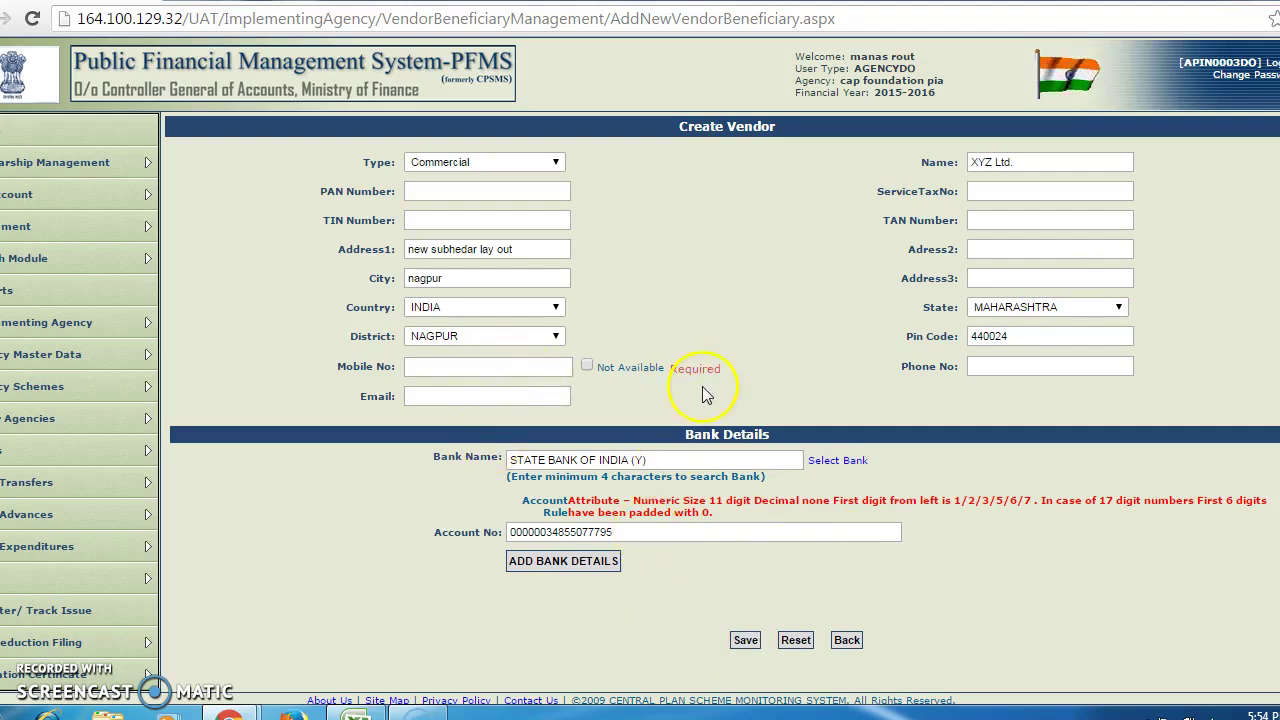
{"action": "left_click", "coordinate": [479, 366]}
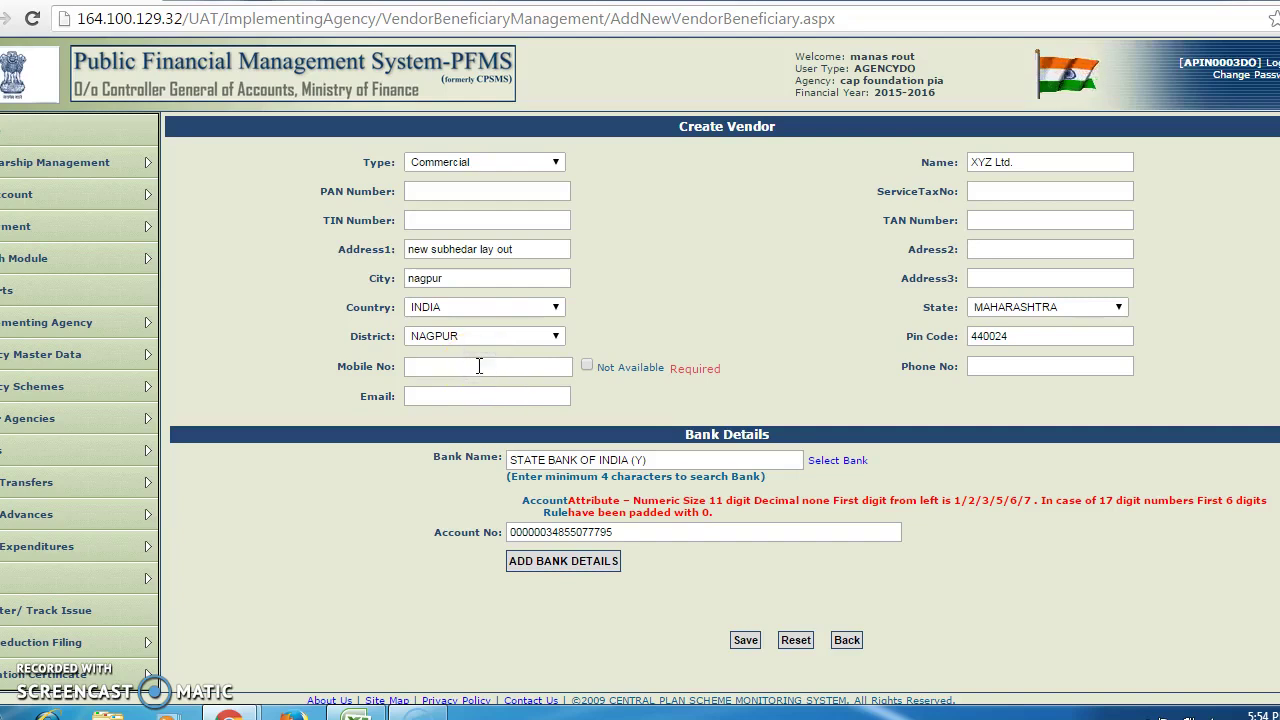
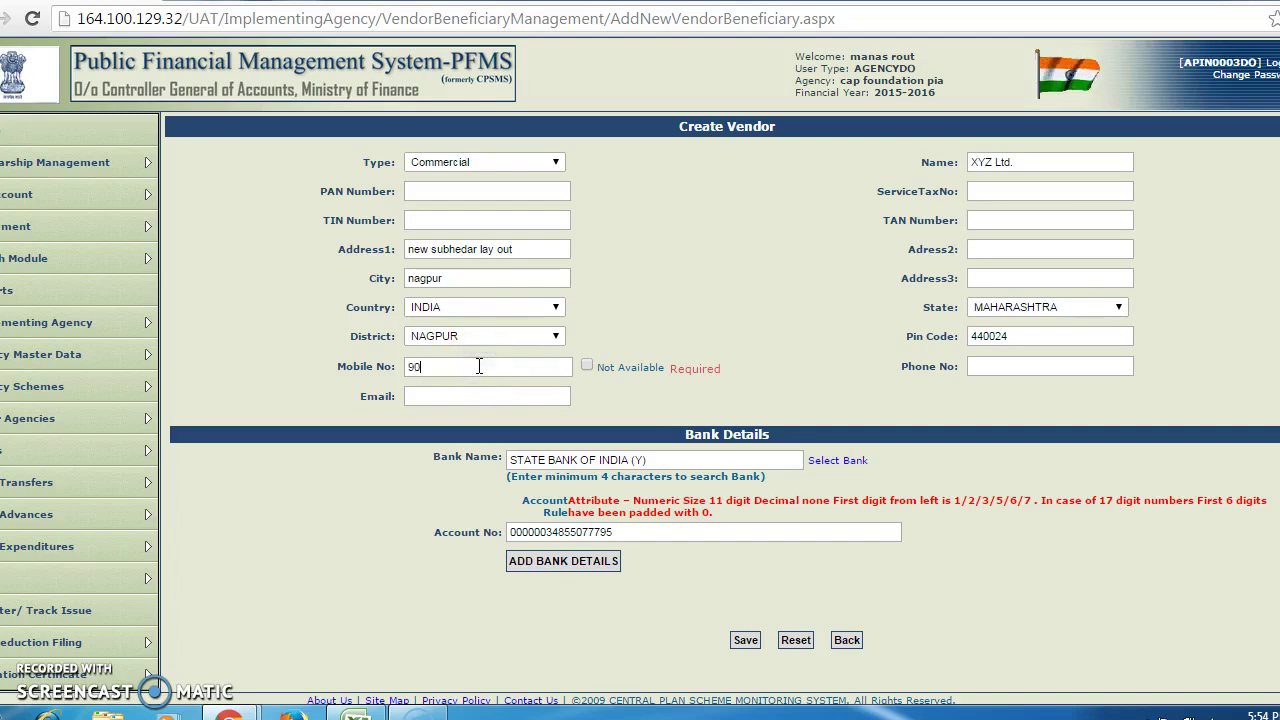
- Save the form, then add the STATE BANK OF INDIA (Y) account to the bank details list
{"action": "left_click", "coordinate": [746, 641]}
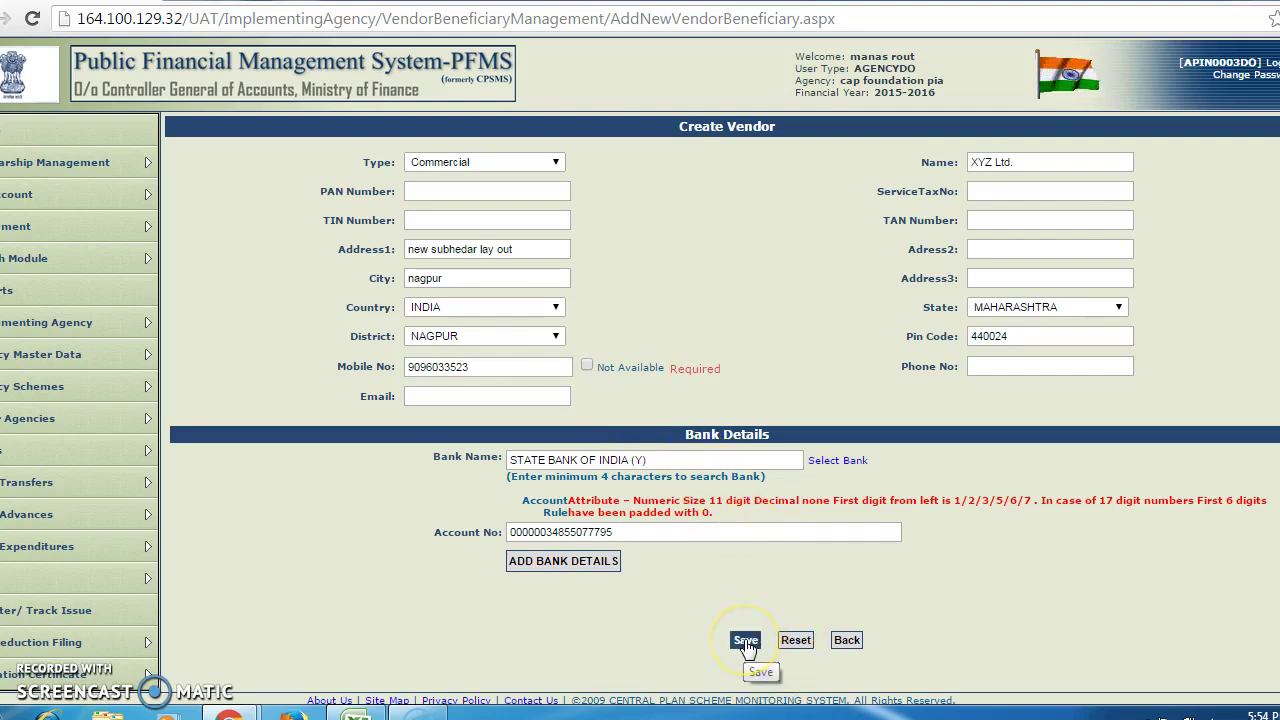
{"action": "left_click", "coordinate": [746, 642]}
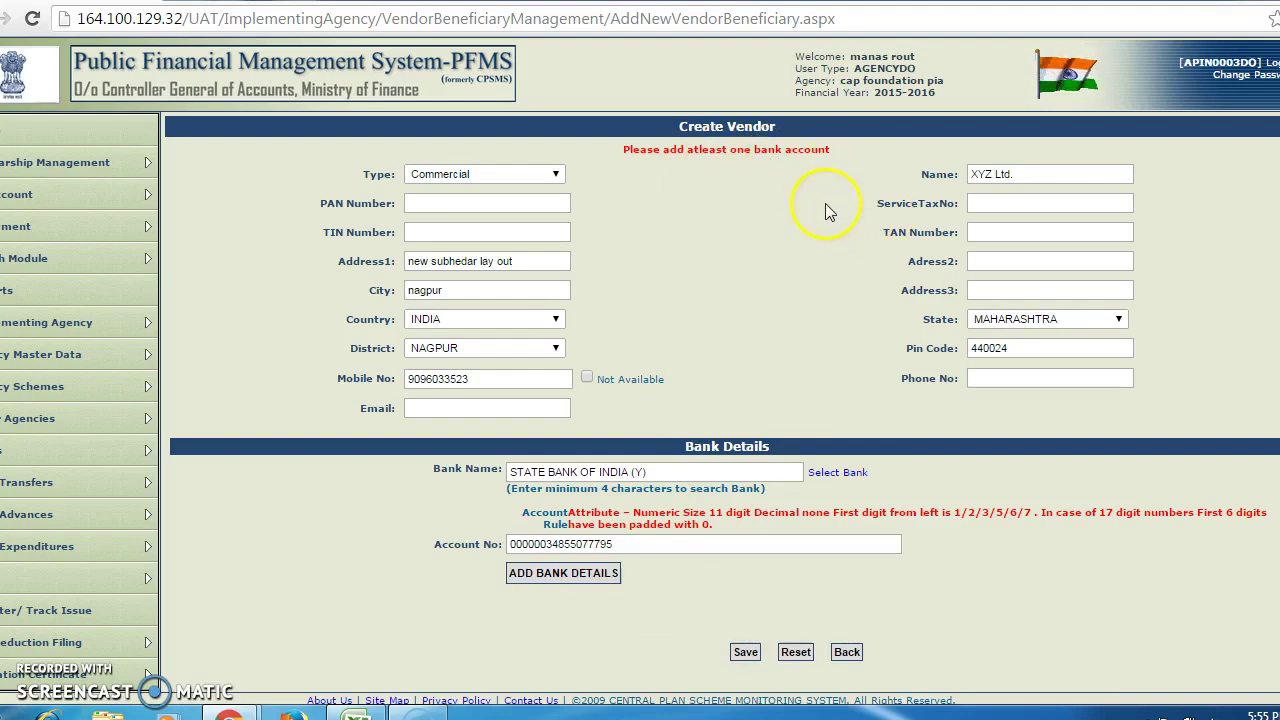
{"action": "left_click", "coordinate": [595, 575]}
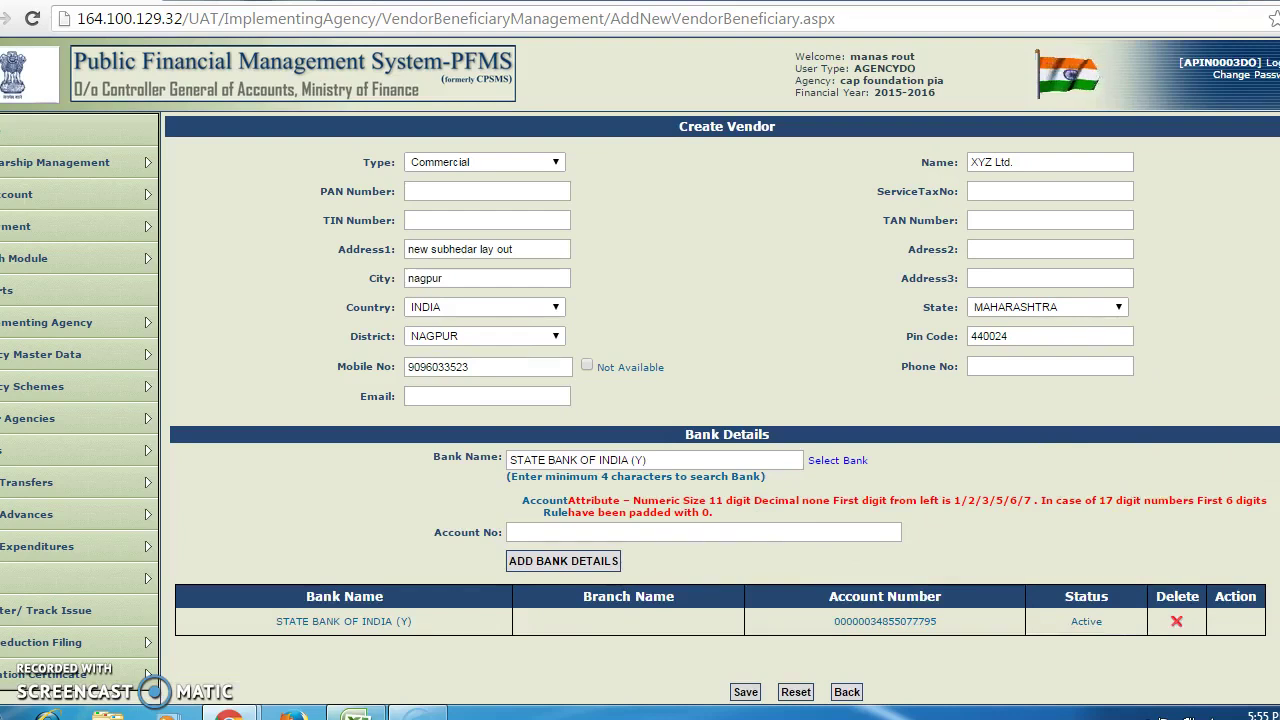
- Add a second bank account at STATE BANK OF HYDERABAD (Y) with its account number
{"action": "mouse_move", "coordinate": [130, 642]}
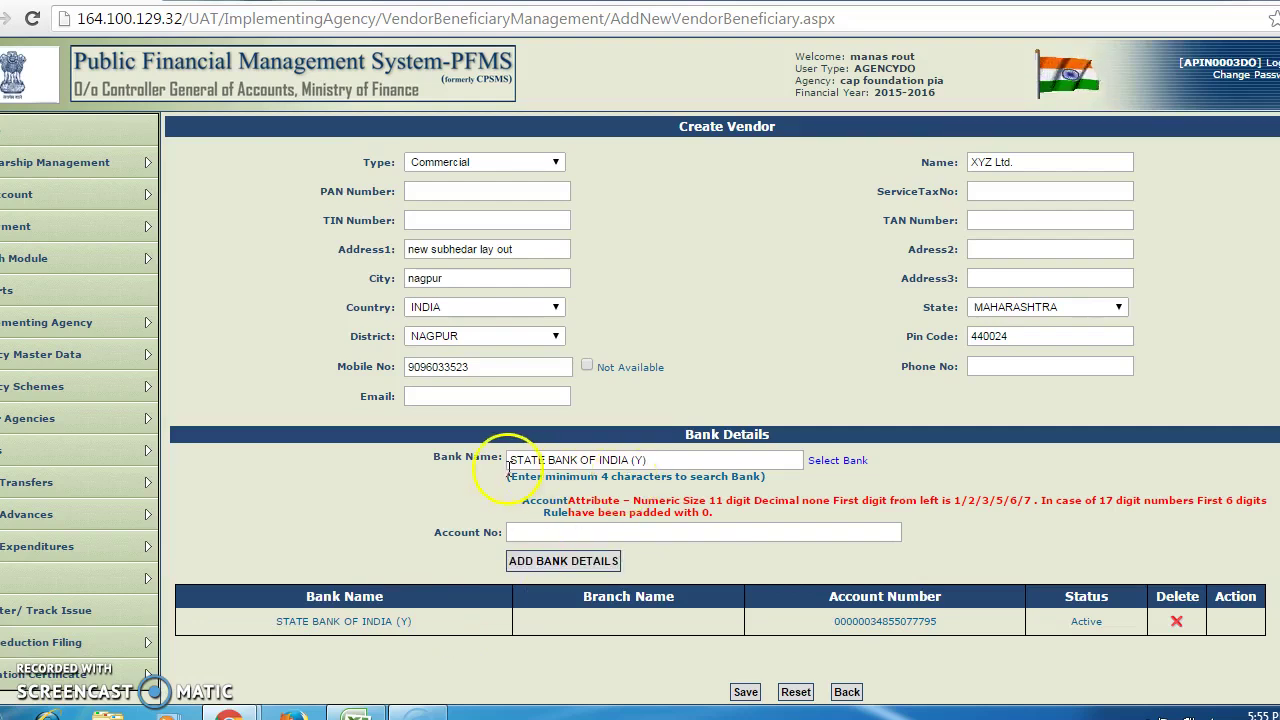
{"action": "left_click", "coordinate": [633, 461]}
{"action": "left_click", "coordinate": [656, 461]}
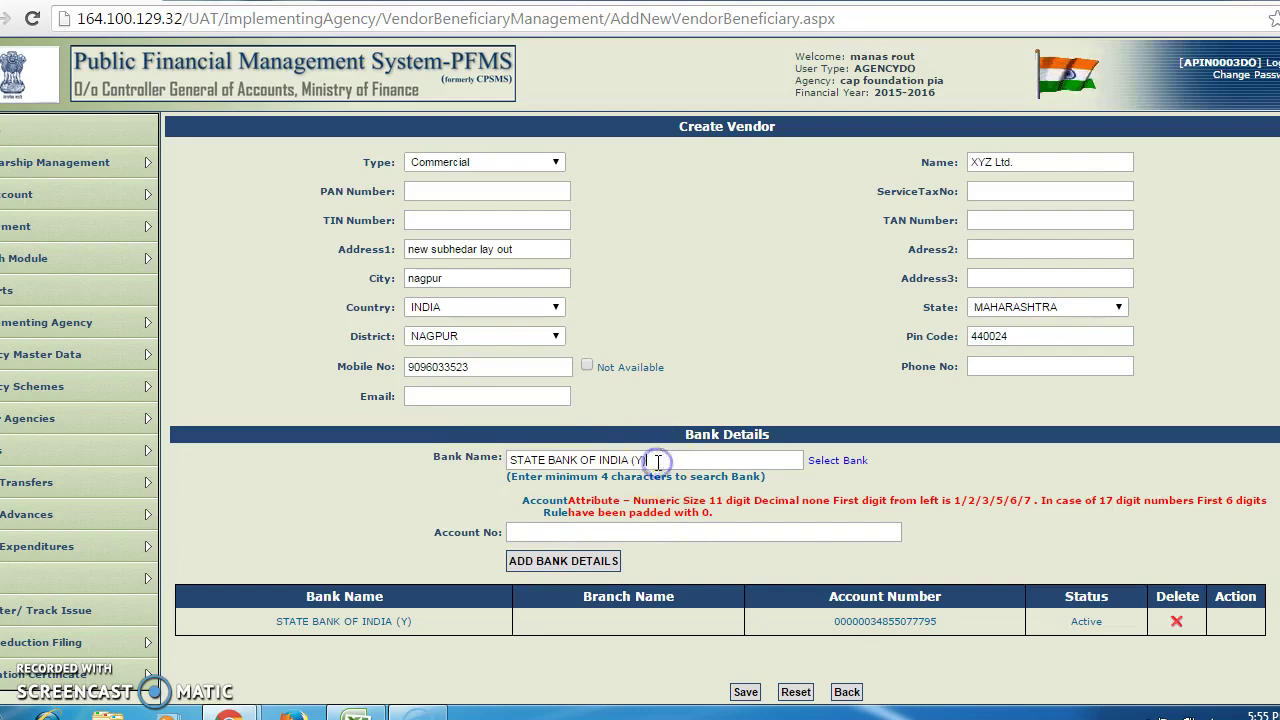
{"action": "key", "text": "BackSpace"}
{"action": "key", "text": "BackSpace"}
{"action": "key", "text": "BackSpace"}
{"action": "key", "text": "BackSpace"}
{"action": "key", "text": "BackSpace"}
{"action": "key", "text": "BackSpace"}
{"action": "key", "text": "BackSpace"}
{"action": "key", "text": "BackSpace"}
{"action": "key", "text": "BackSpace"}
{"action": "key", "text": "BackSpace"}
{"action": "key", "text": "BackSpace"}
{"action": "key", "text": "BackSpace"}
{"action": "key", "text": "BackSpace"}
{"action": "key", "text": "BackSpace"}
{"action": "key", "text": "BackSpace"}
{"action": "key", "text": "BackSpace"}
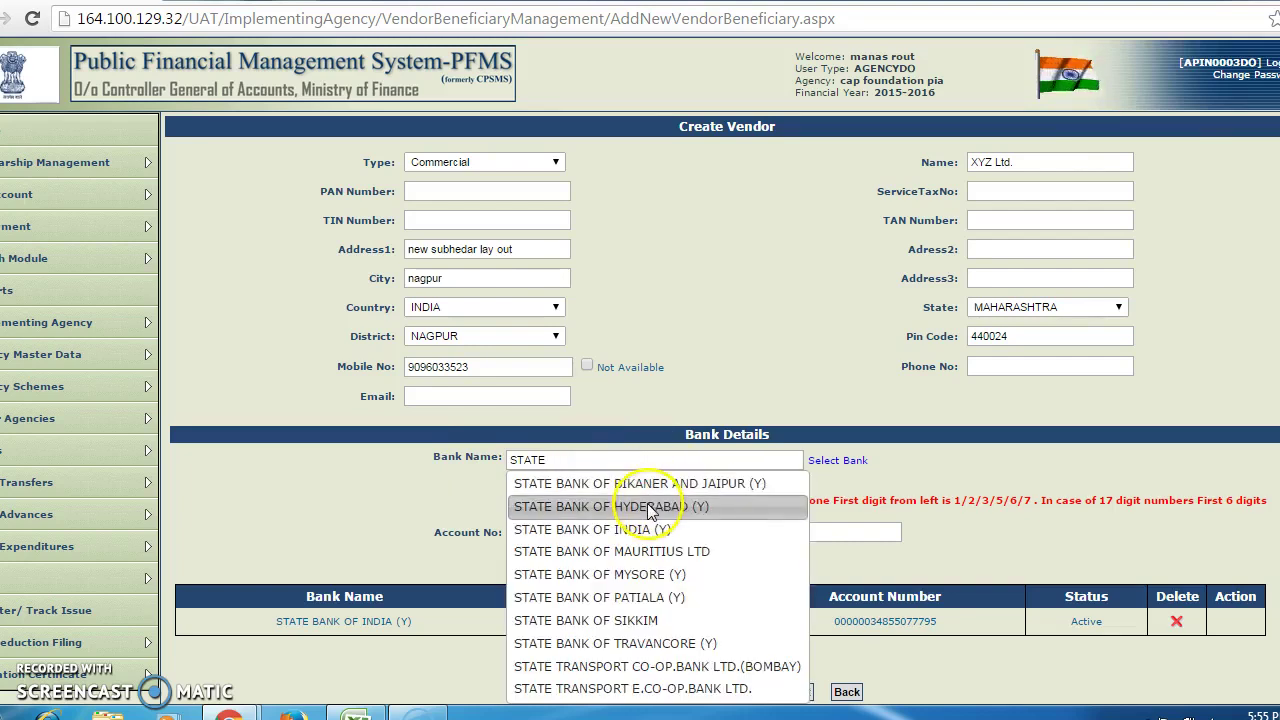
{"action": "left_click", "coordinate": [660, 506]}
{"action": "left_click", "coordinate": [588, 532]}
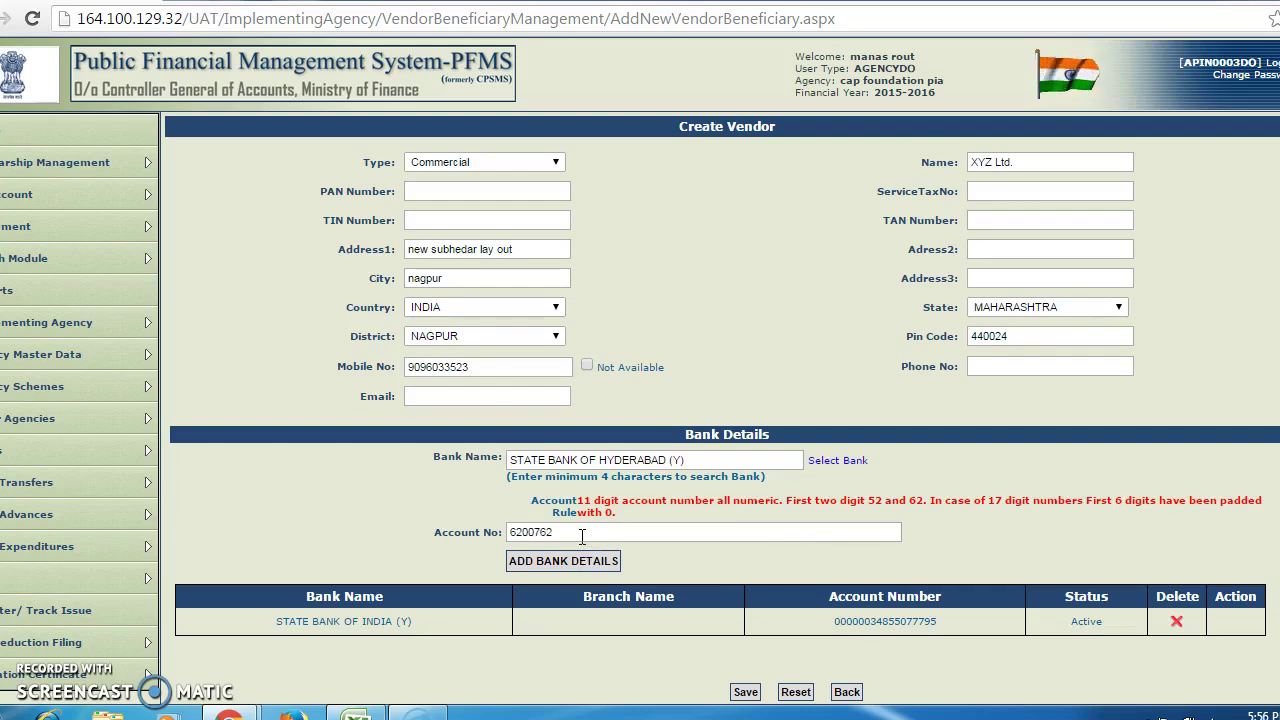
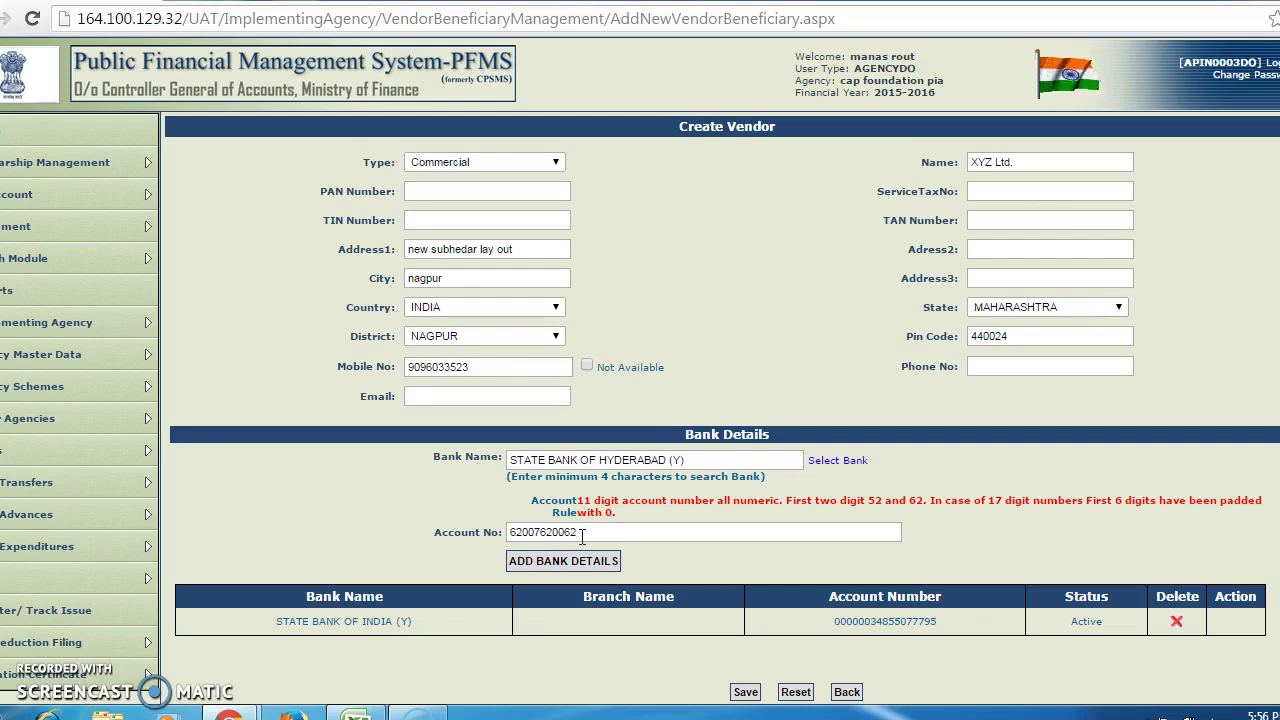
{"action": "left_click", "coordinate": [606, 560]}
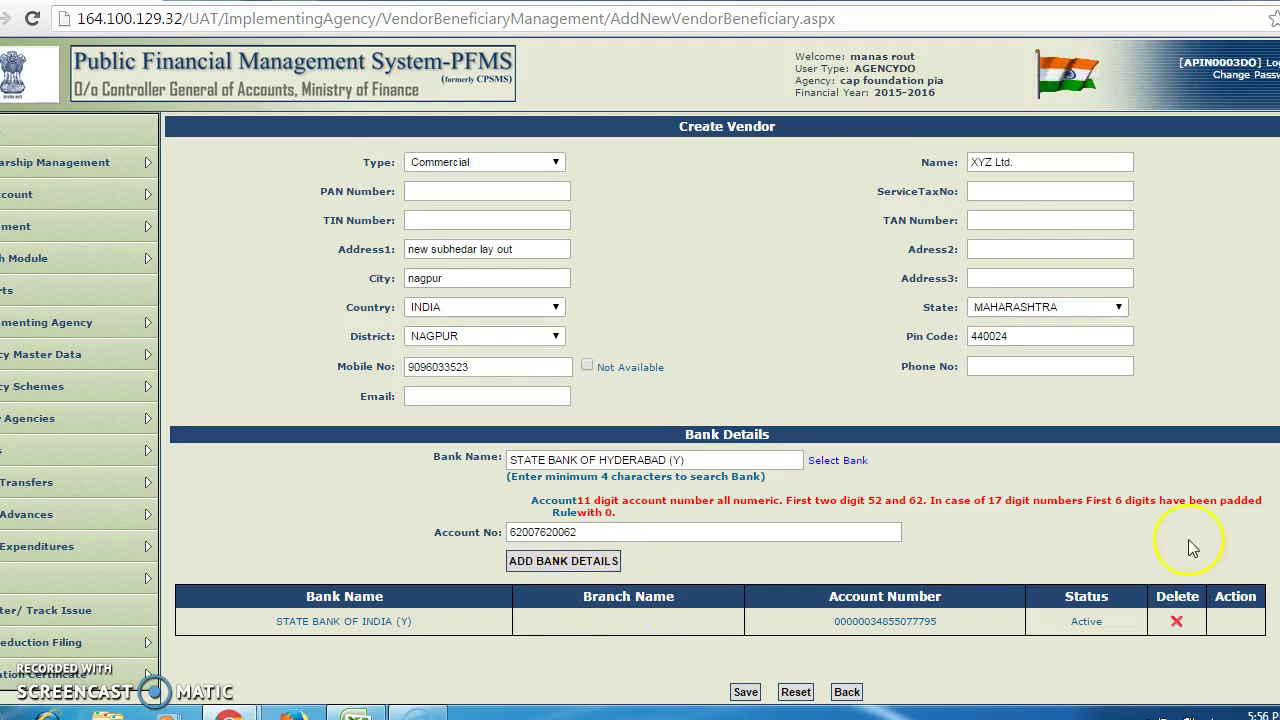
{"action": "scroll", "coordinate": [640, 370], "scroll_direction": "down", "scroll_amount": 1}
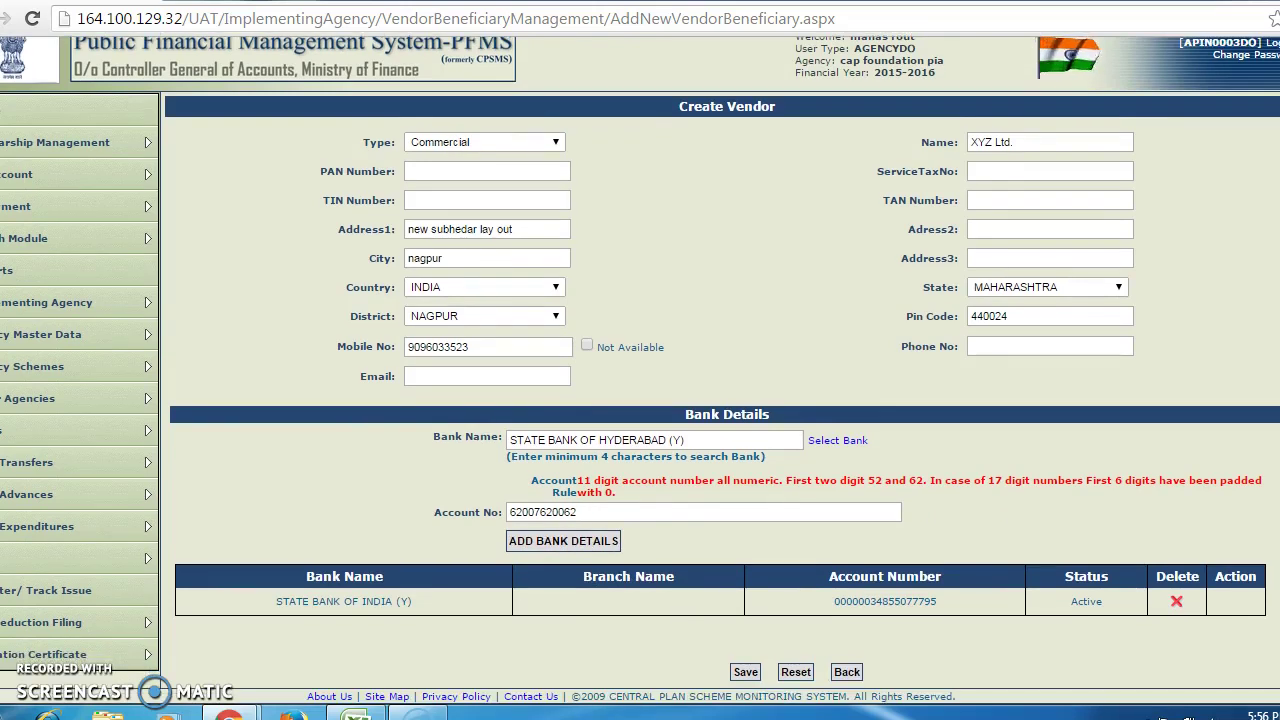
- Save the vendor, then replace the already-existing mobile number with a different mobile number
{"action": "left_click", "coordinate": [745, 672]}
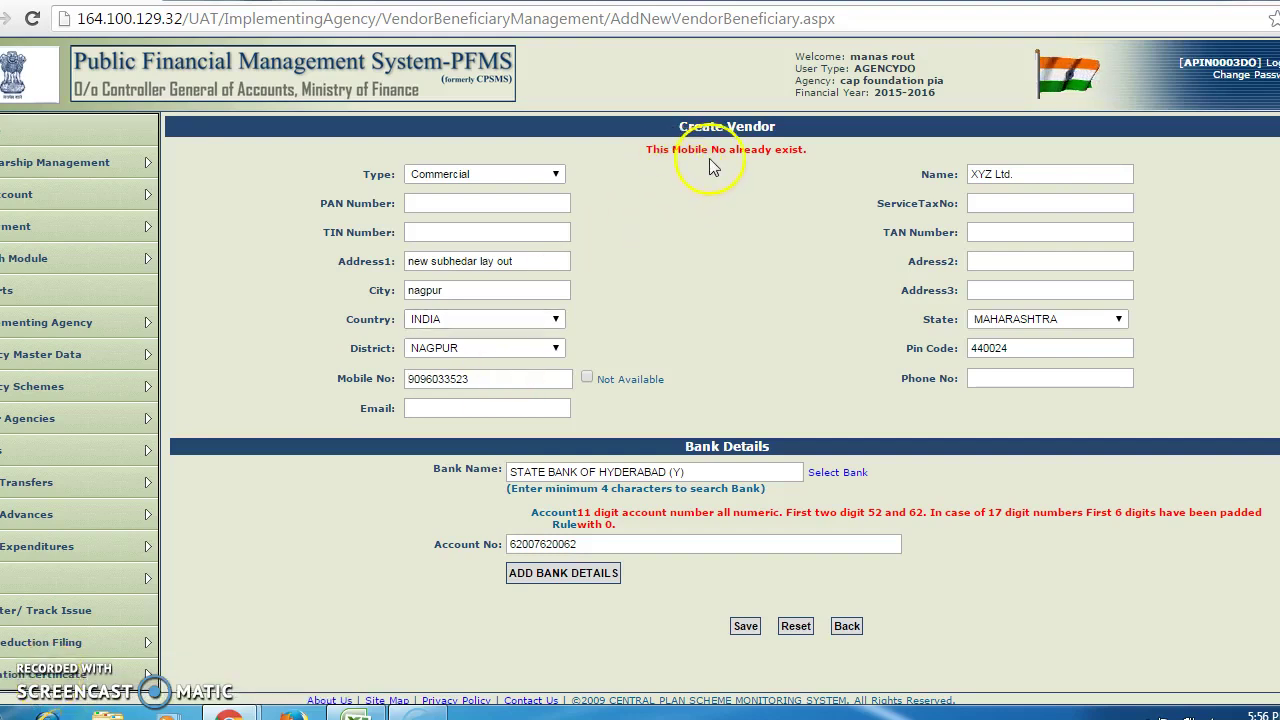
{"action": "left_click", "coordinate": [480, 374]}
{"action": "key", "text": "BackSpace"}
{"action": "key", "text": "BackSpace"}
{"action": "key", "text": "BackSpace"}
{"action": "key", "text": "BackSpace"}
{"action": "key", "text": "BackSpace"}
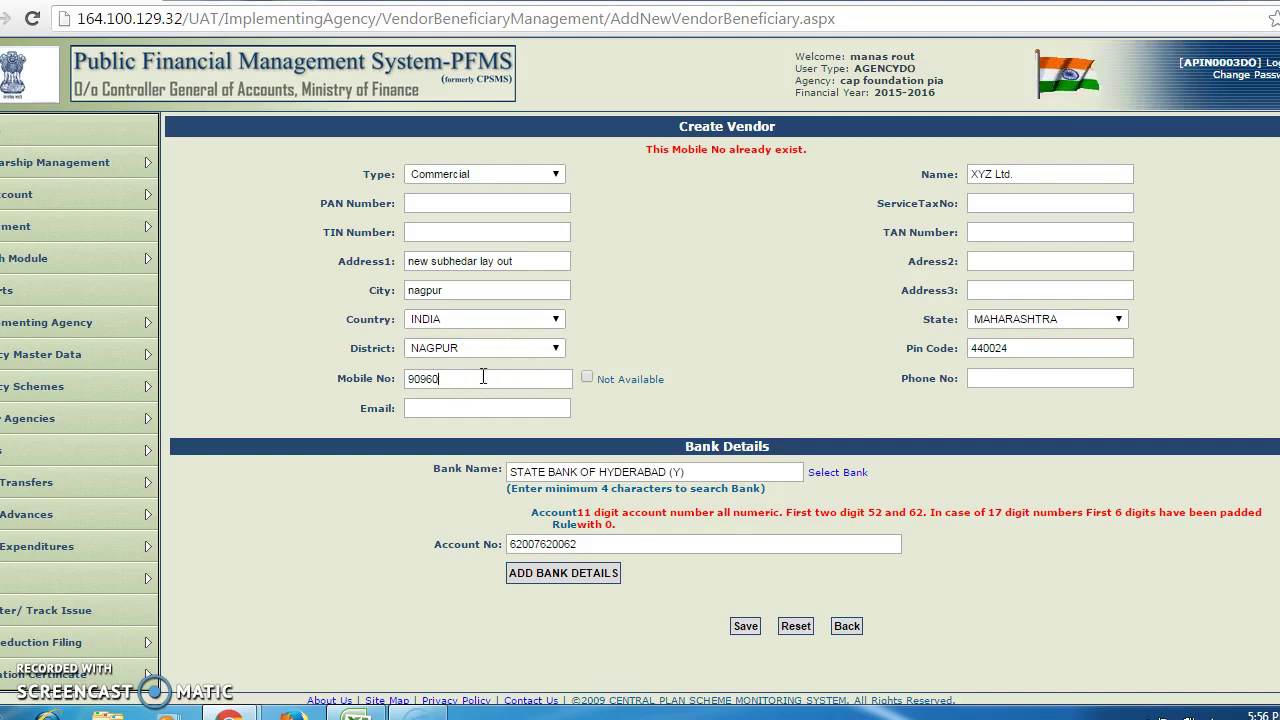
{"action": "key", "text": "BackSpace"}
{"action": "key", "text": "BackSpace"}
{"action": "key", "text": "BackSpace"}
{"action": "key", "text": "BackSpace"}
{"action": "key", "text": "BackSpace"}
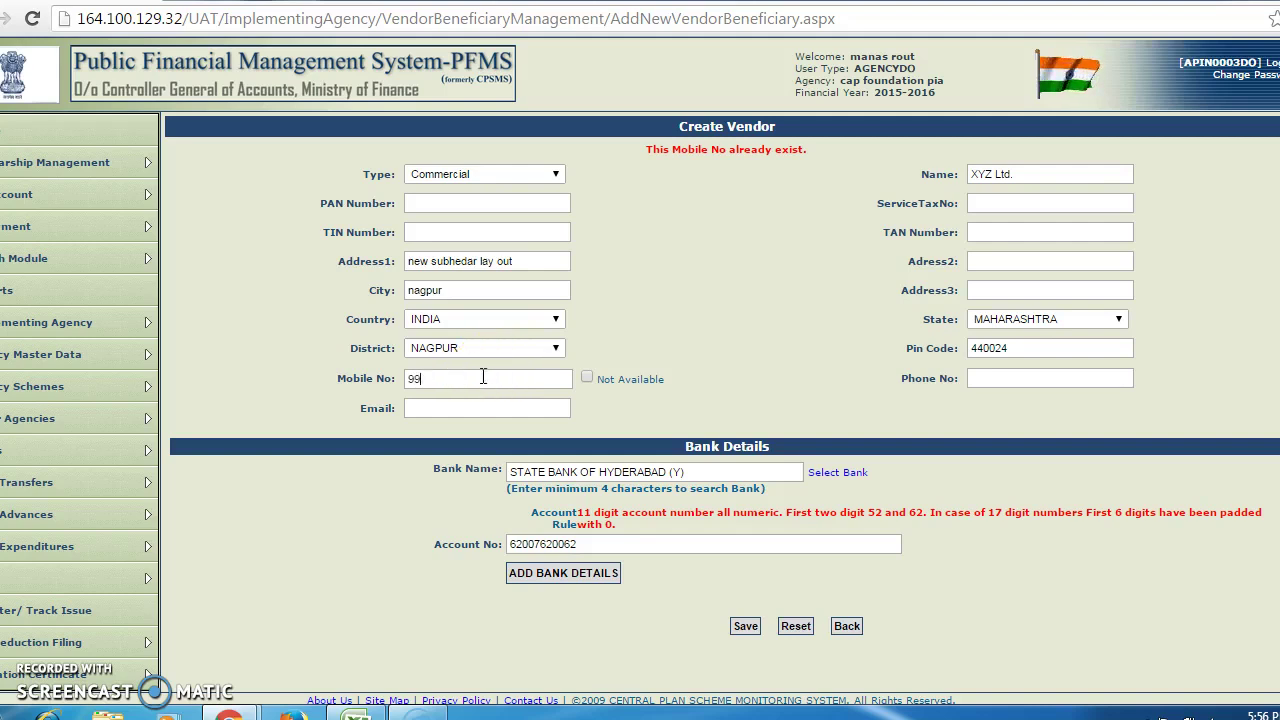
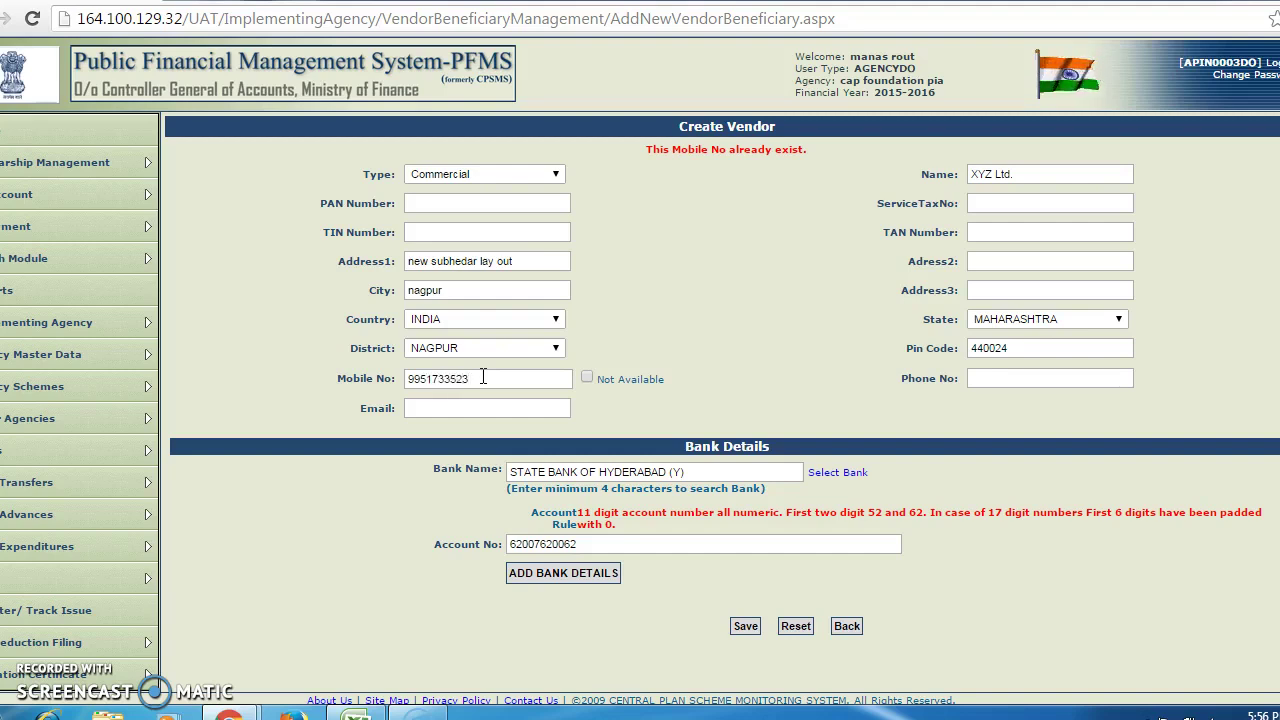
- Save vendor XYZ Ltd. with its new mobile number and note the issued vendor code
{"action": "left_click", "coordinate": [746, 628]}
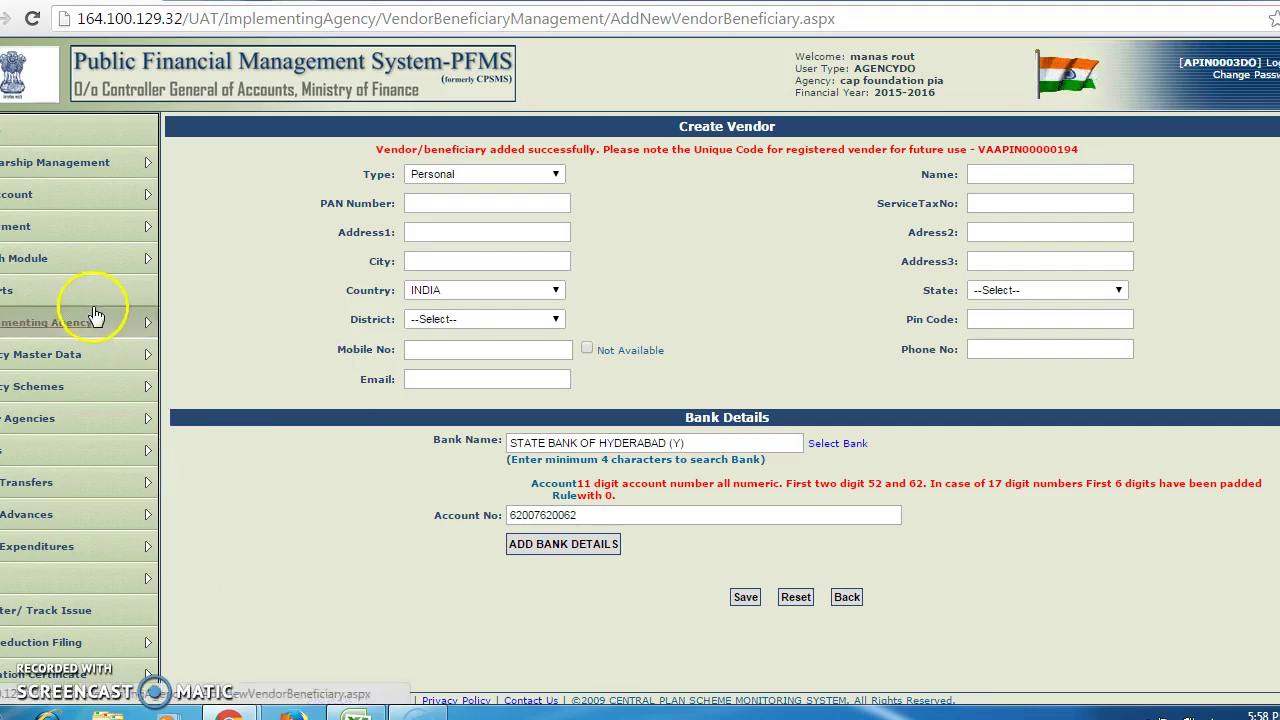
- Open Create New Vendor from Agency Master Data > Agency Vendors/ Beneficiaries for a blank form
{"action": "left_click", "coordinate": [24, 352]}
{"action": "mouse_move", "coordinate": [205, 451]}
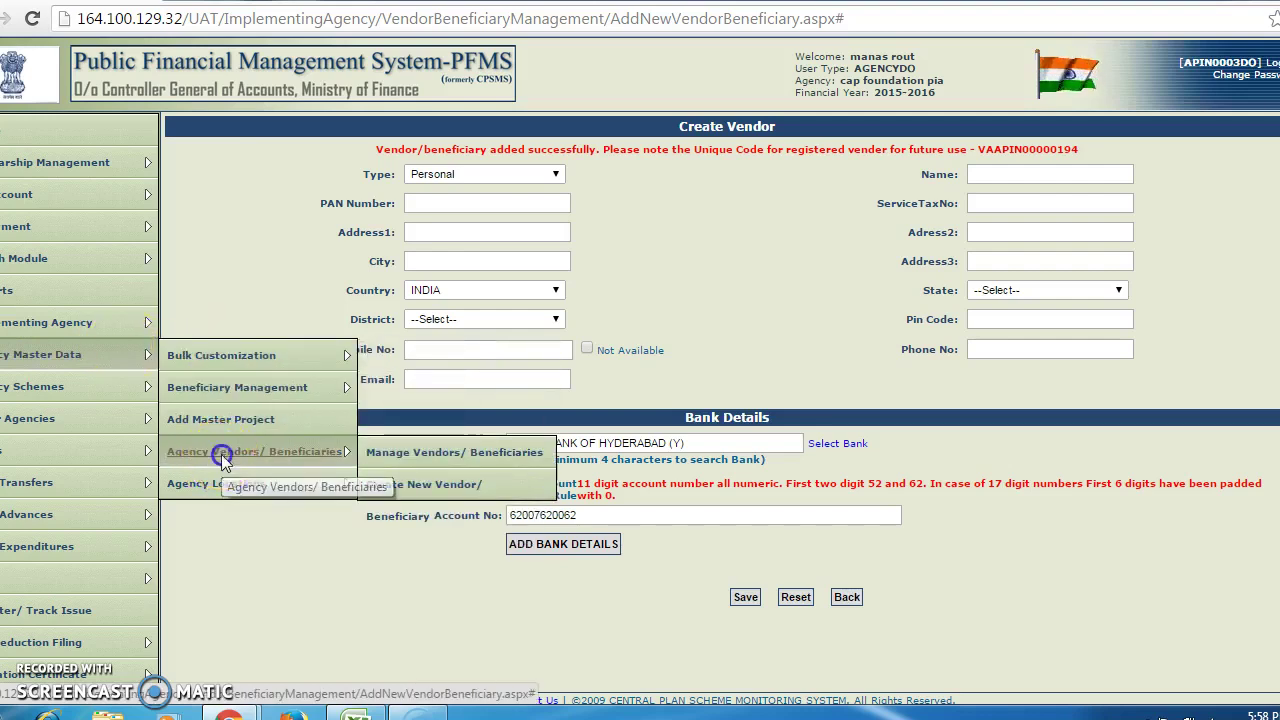
{"action": "left_click", "coordinate": [221, 460]}
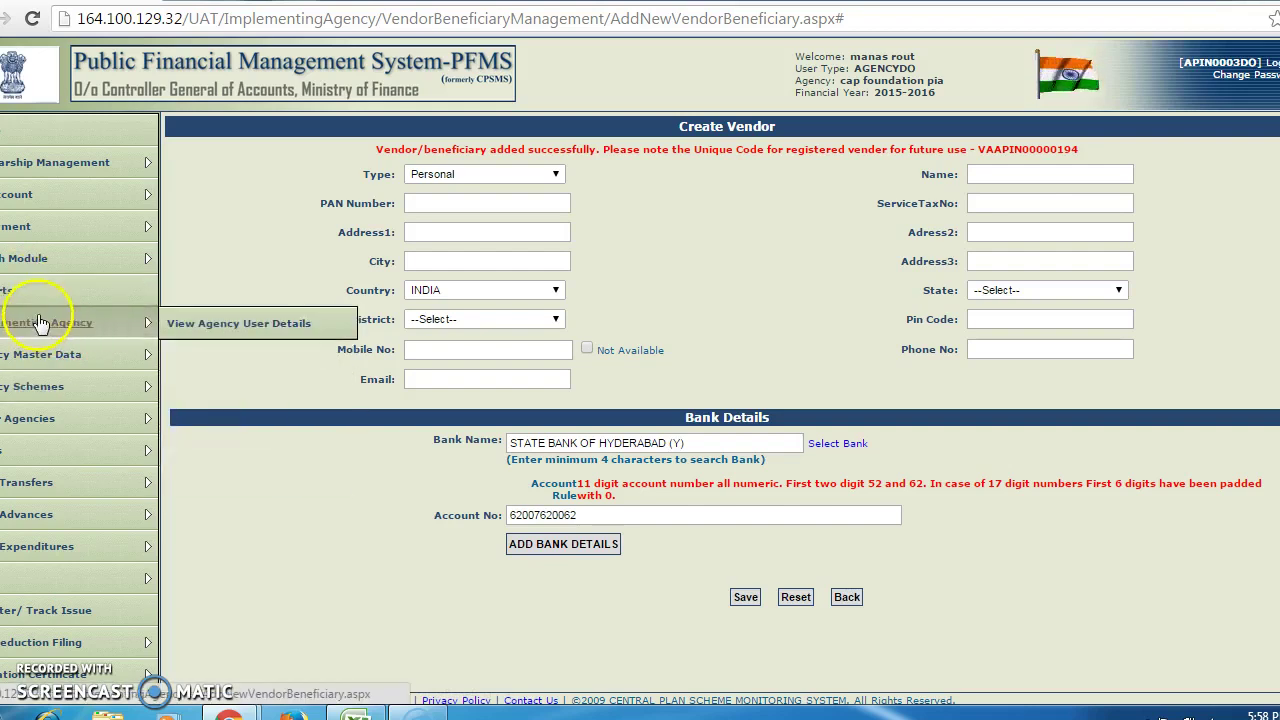
{"action": "mouse_move", "coordinate": [50, 352]}
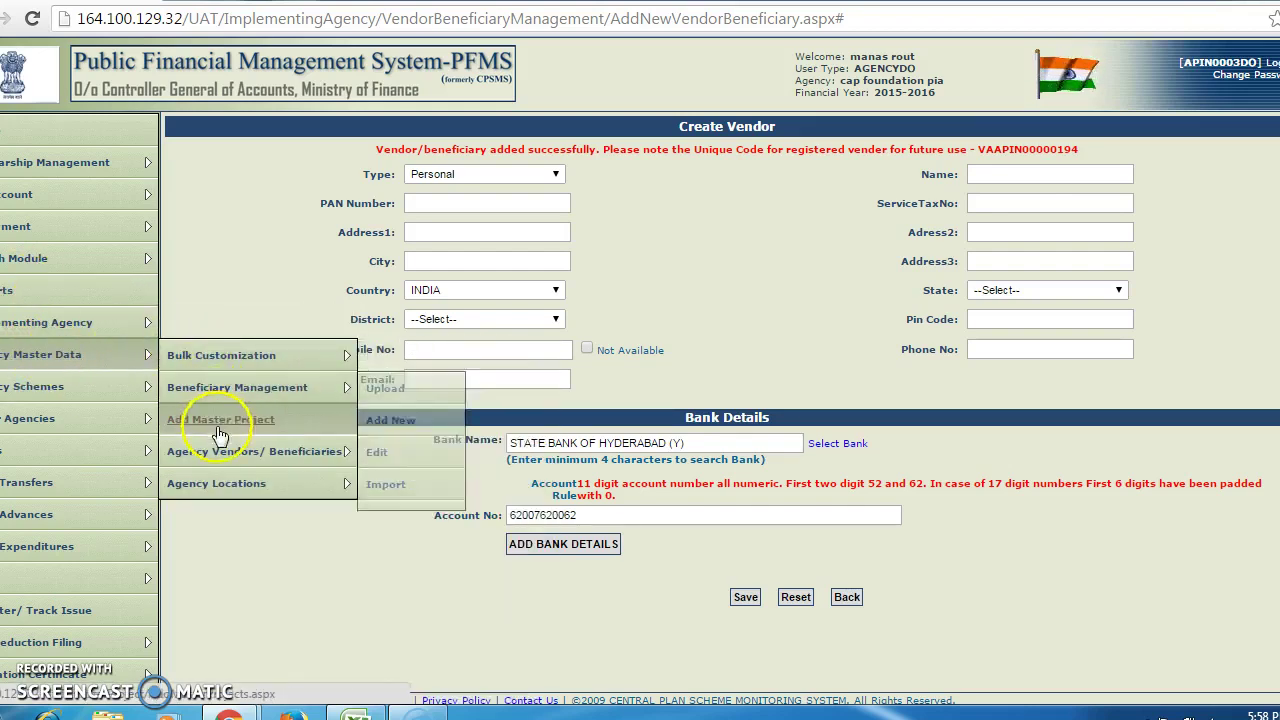
{"action": "mouse_move", "coordinate": [271, 451]}
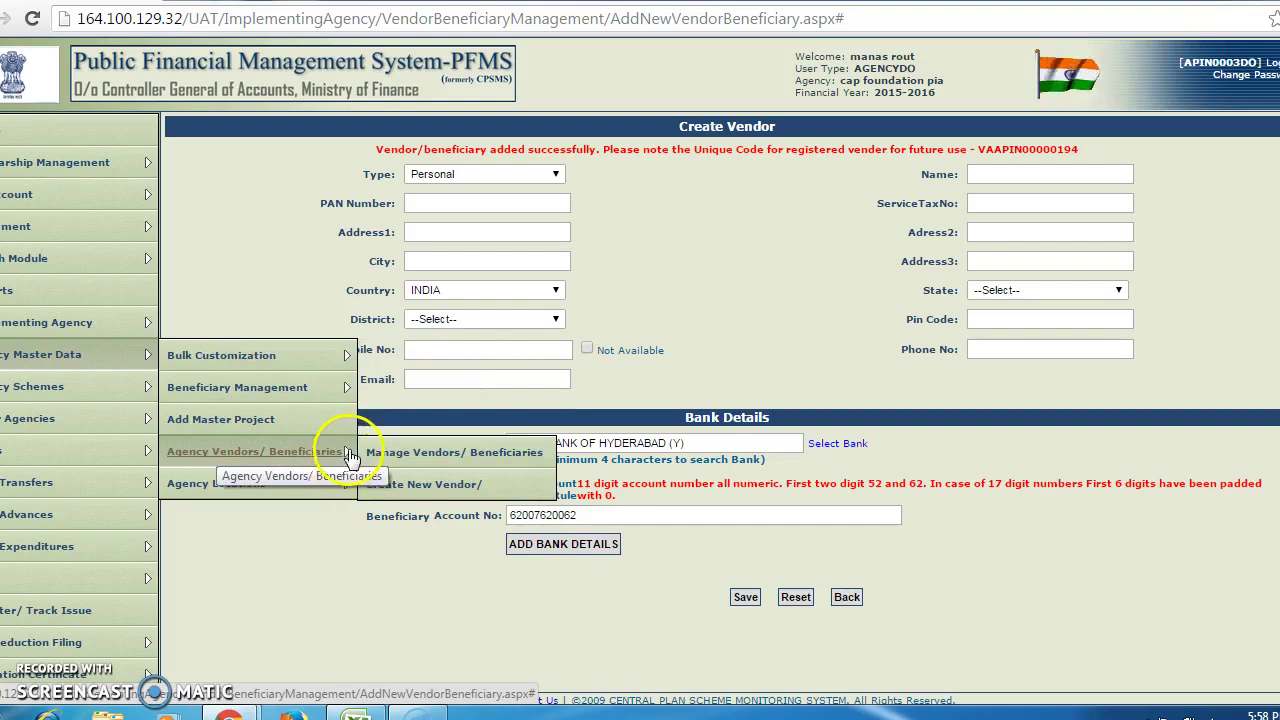
{"action": "left_click", "coordinate": [410, 490]}
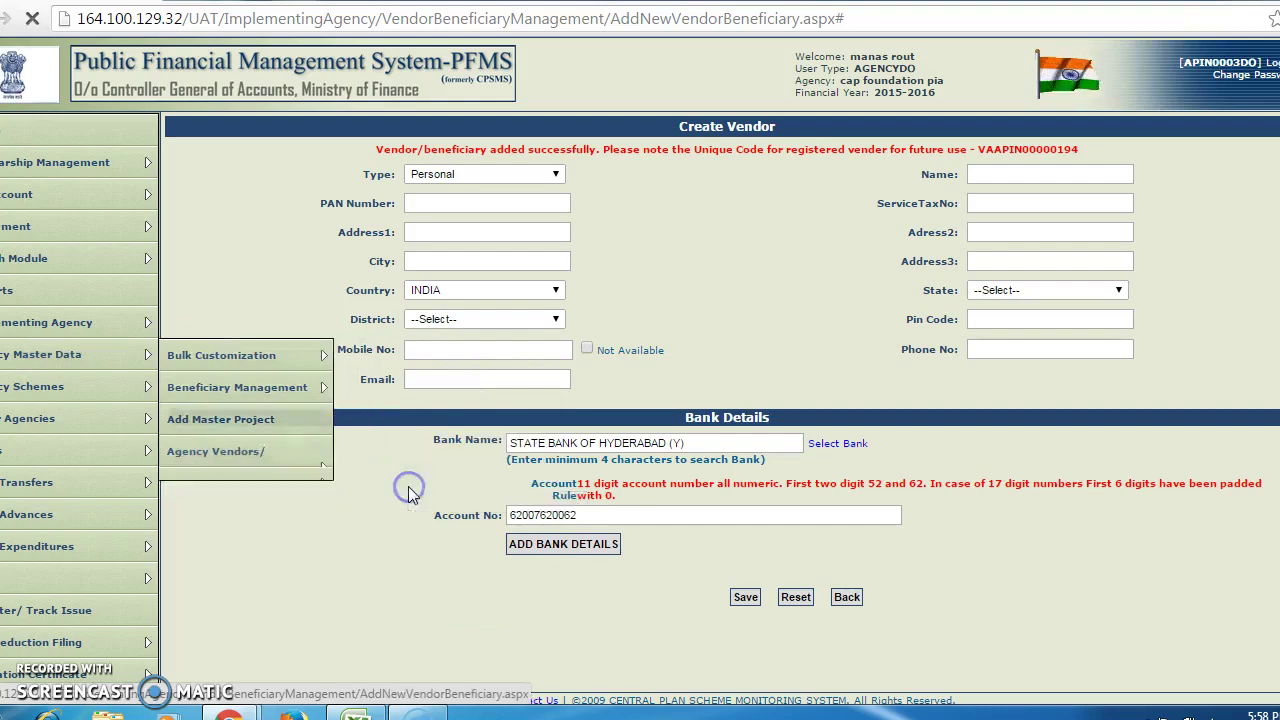